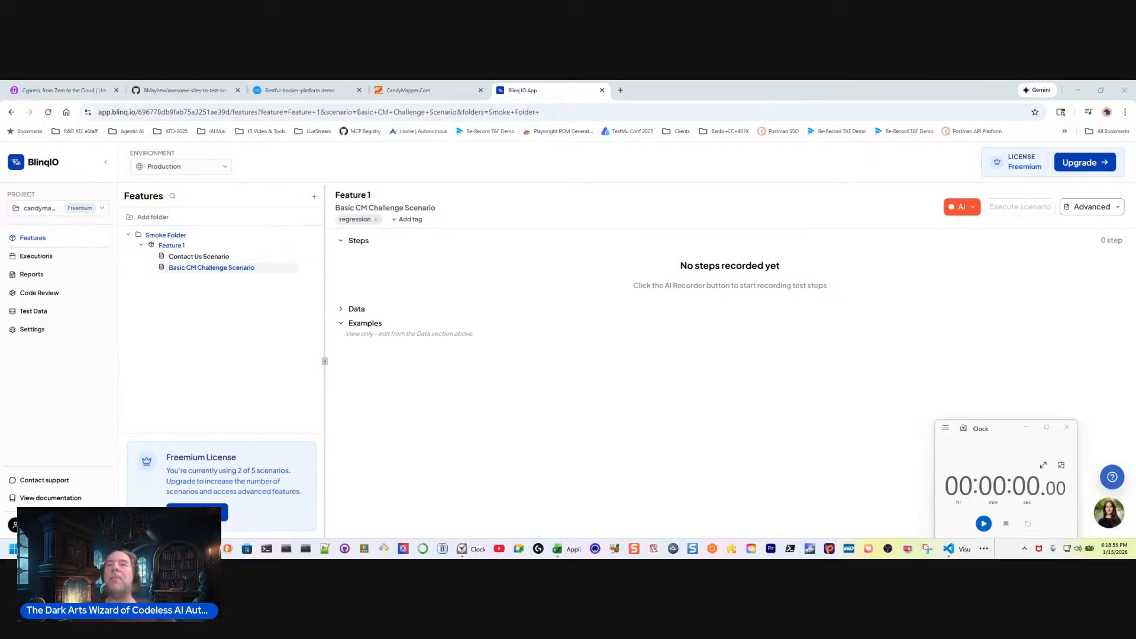
Step: Switch to the CandyMapper website and close its Pop-Up Challenge popup
{"action": "left_click", "coordinate": [524, 441]}
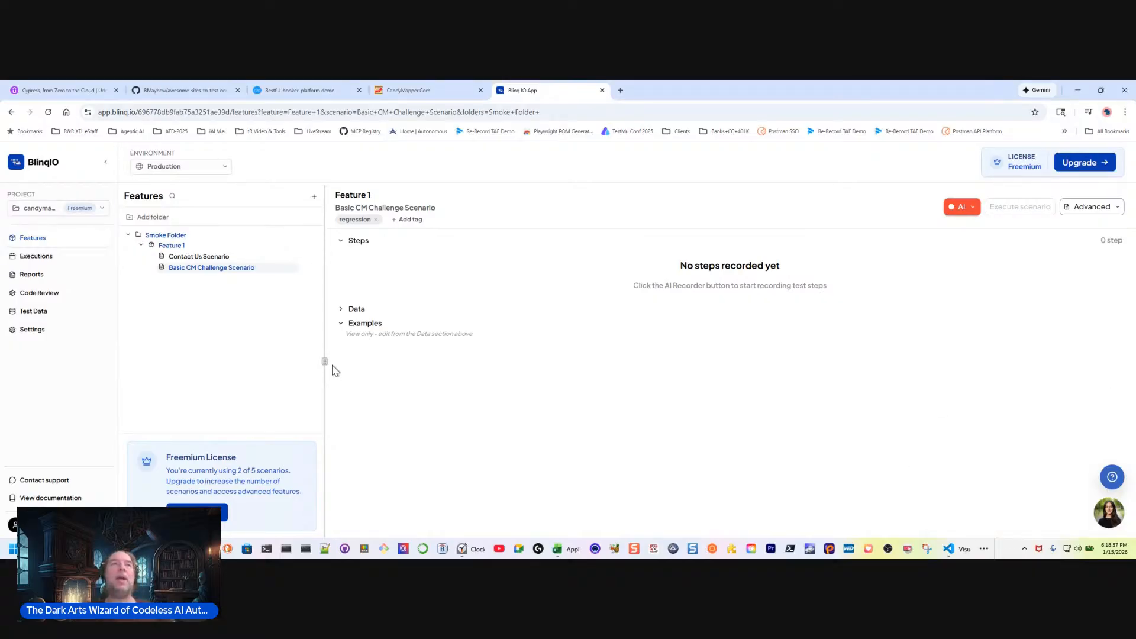
{"action": "left_click", "coordinate": [424, 93]}
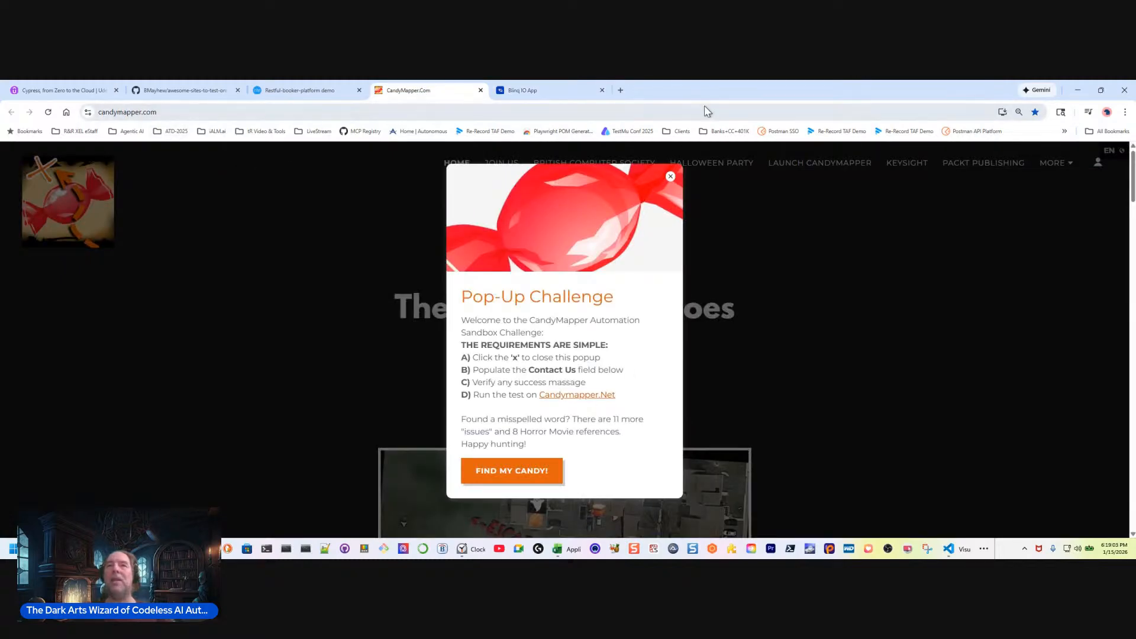
{"action": "left_click", "coordinate": [671, 178]}
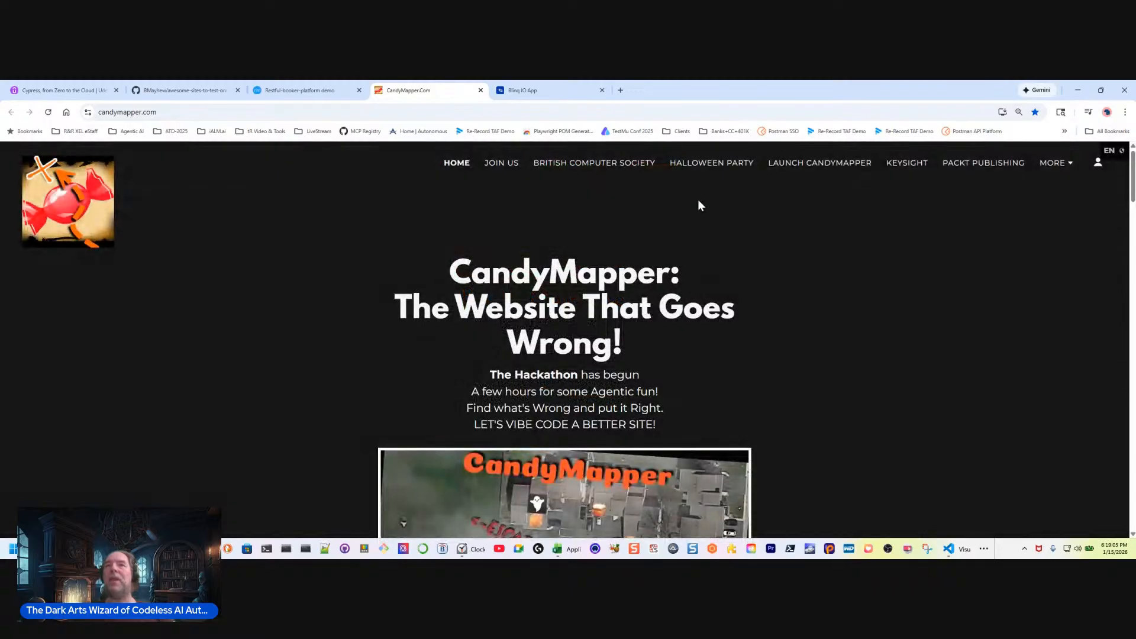
Step: Enter a first name in the Contact Us form, submit it without an email and highlight the validation text under the email field
{"action": "scroll", "coordinate": [465, 388], "scroll_direction": "down", "scroll_amount": 20}
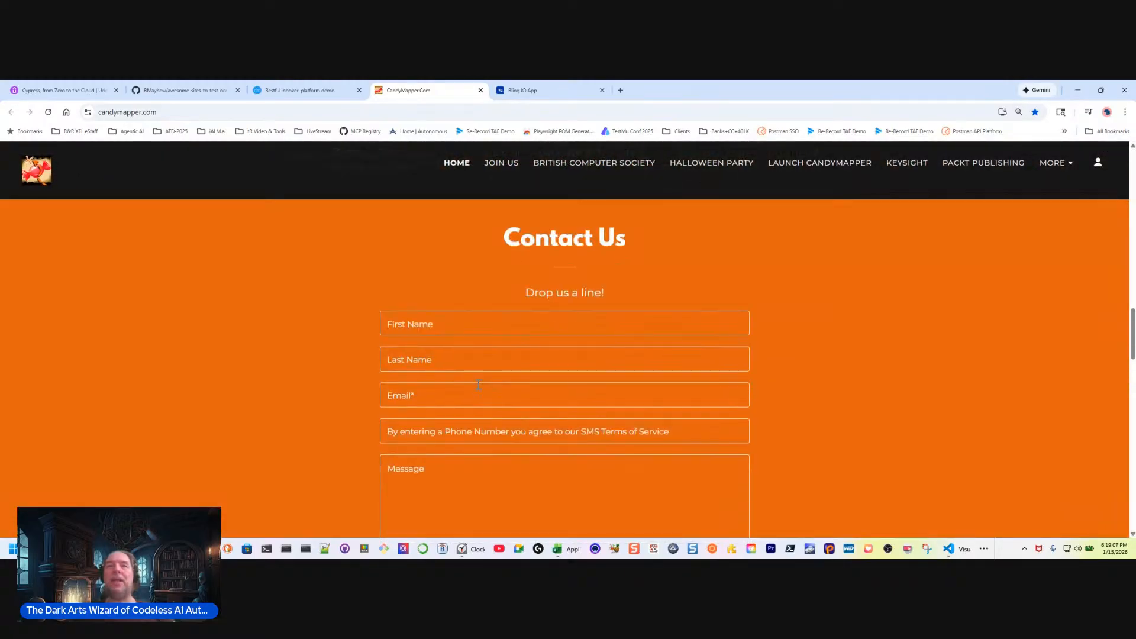
{"action": "left_click", "coordinate": [448, 325]}
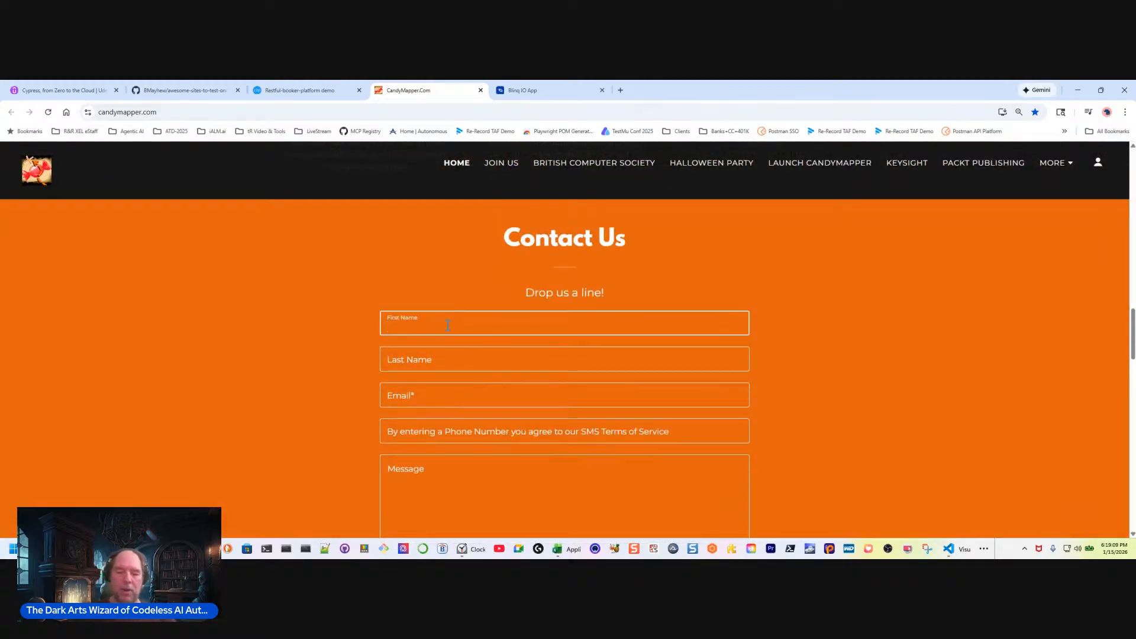
{"action": "type", "text": "Paul"}
{"action": "scroll", "coordinate": [583, 501], "scroll_direction": "down", "scroll_amount": 2}
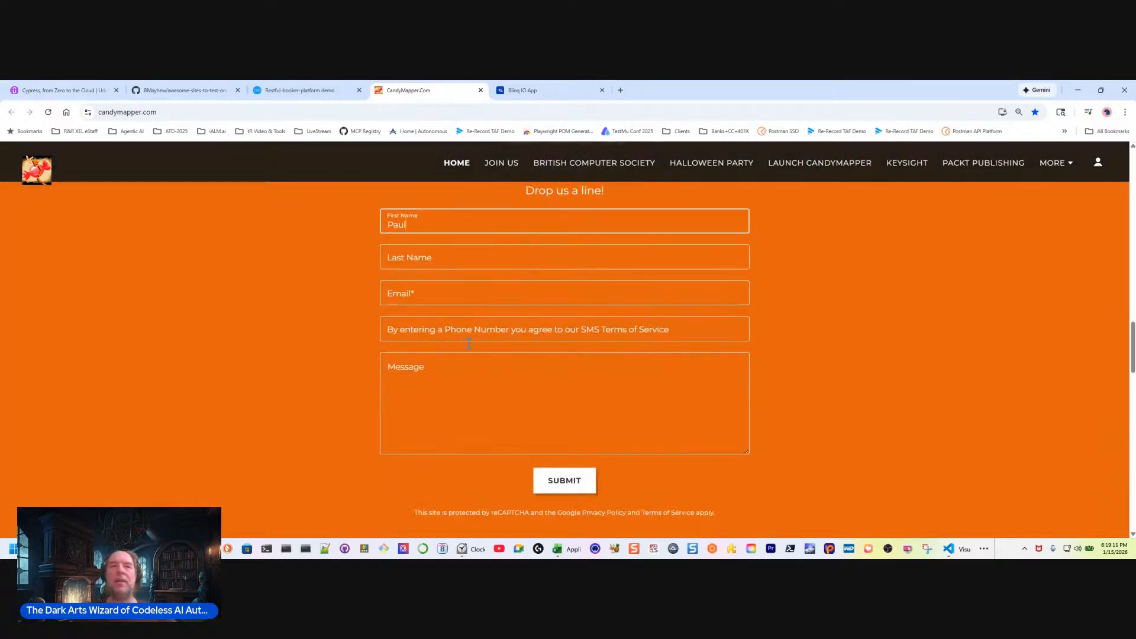
{"action": "left_click", "coordinate": [578, 489]}
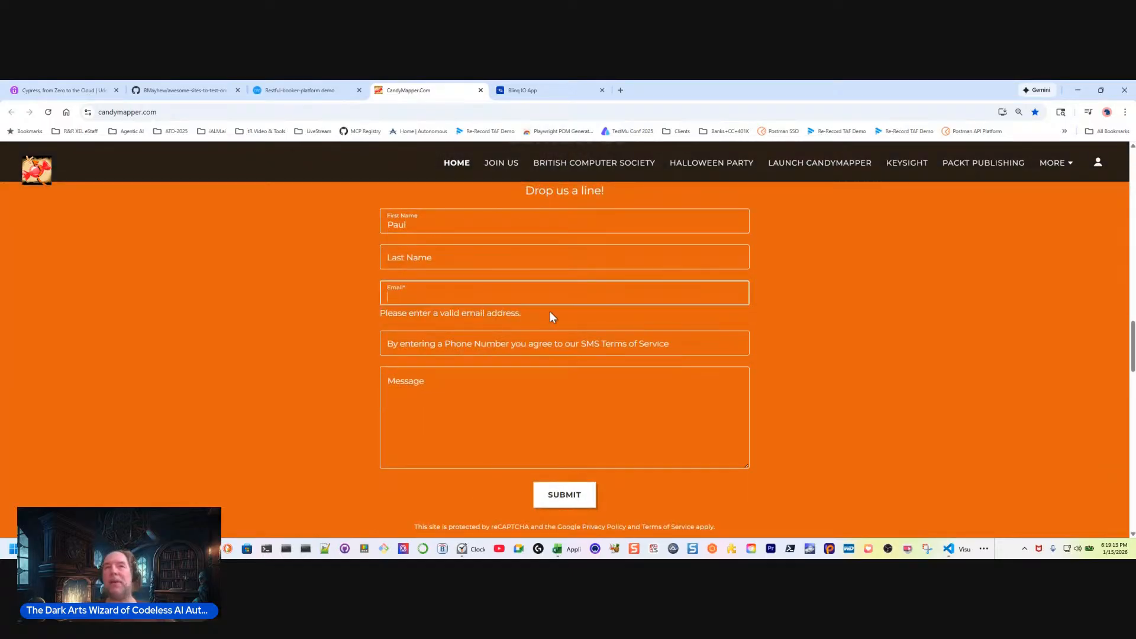
{"action": "left_click_drag", "start_coordinate": [550, 312], "coordinate": [355, 326]}
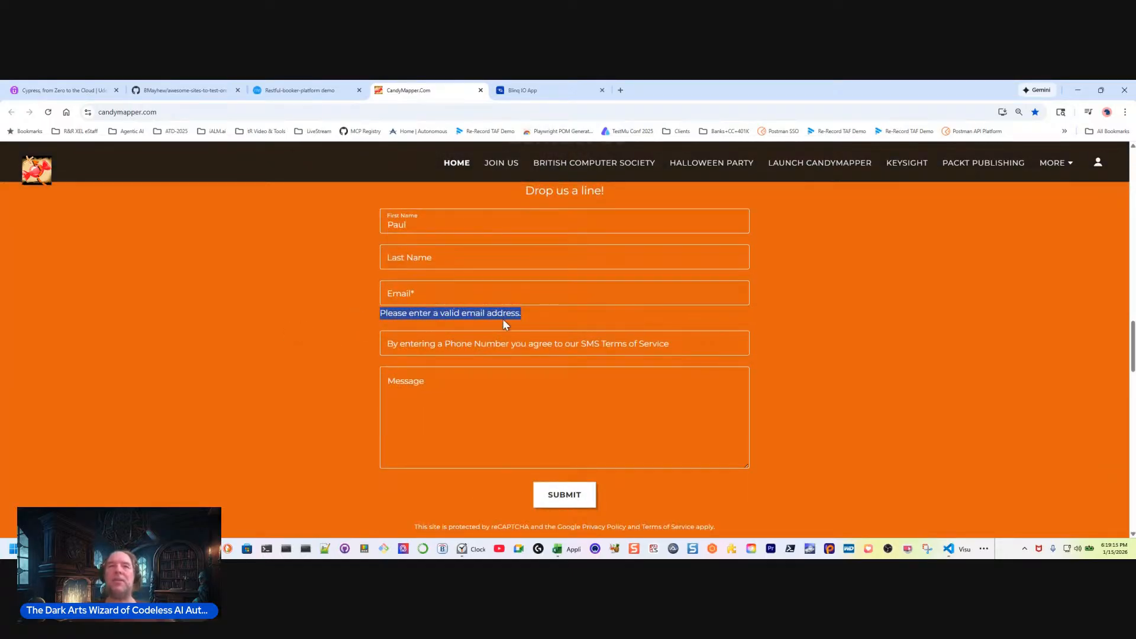
Step: Submit the Contact Us form with an email address and highlight the second sentence of the thank-you message
{"action": "left_click", "coordinate": [438, 294]}
{"action": "type", "text": "me"}
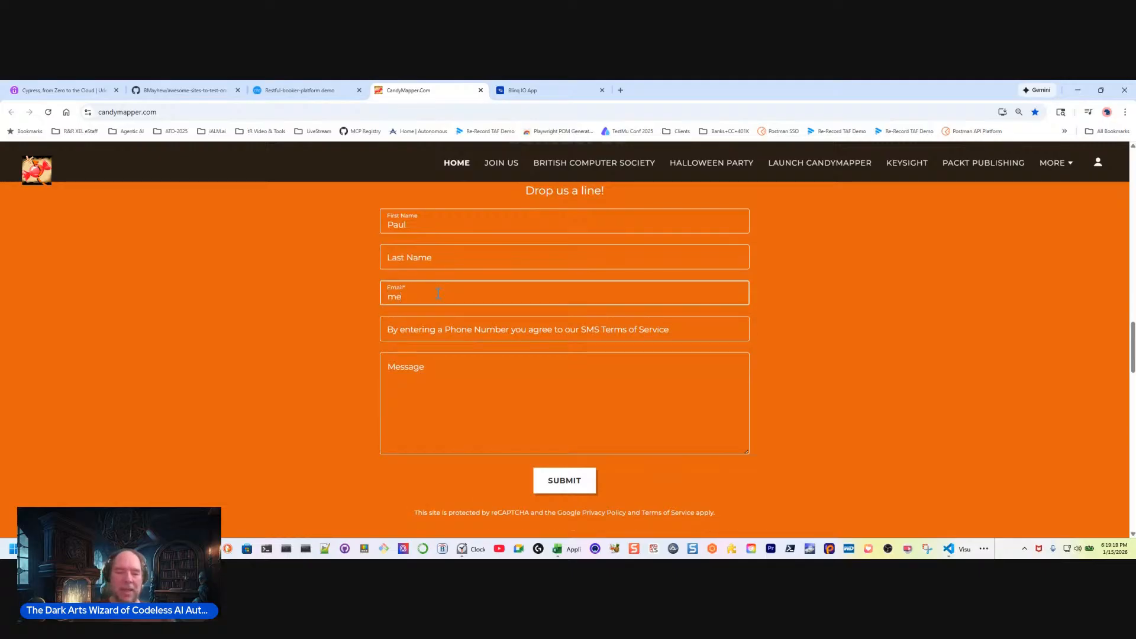
{"action": "type", "text": "@me.com"}
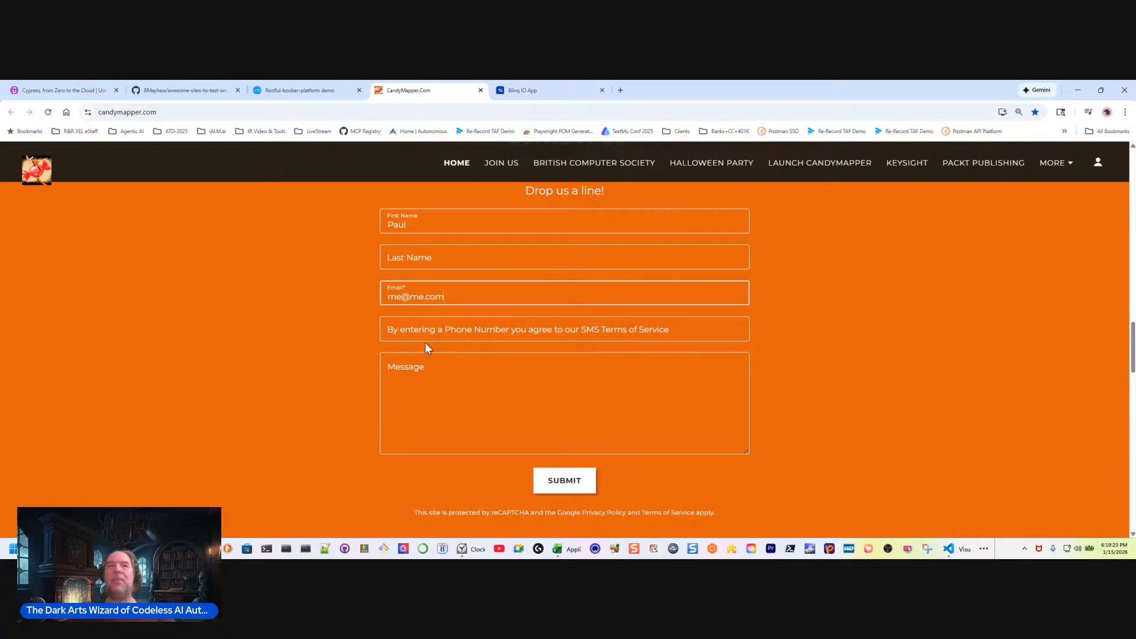
{"action": "left_click", "coordinate": [579, 485]}
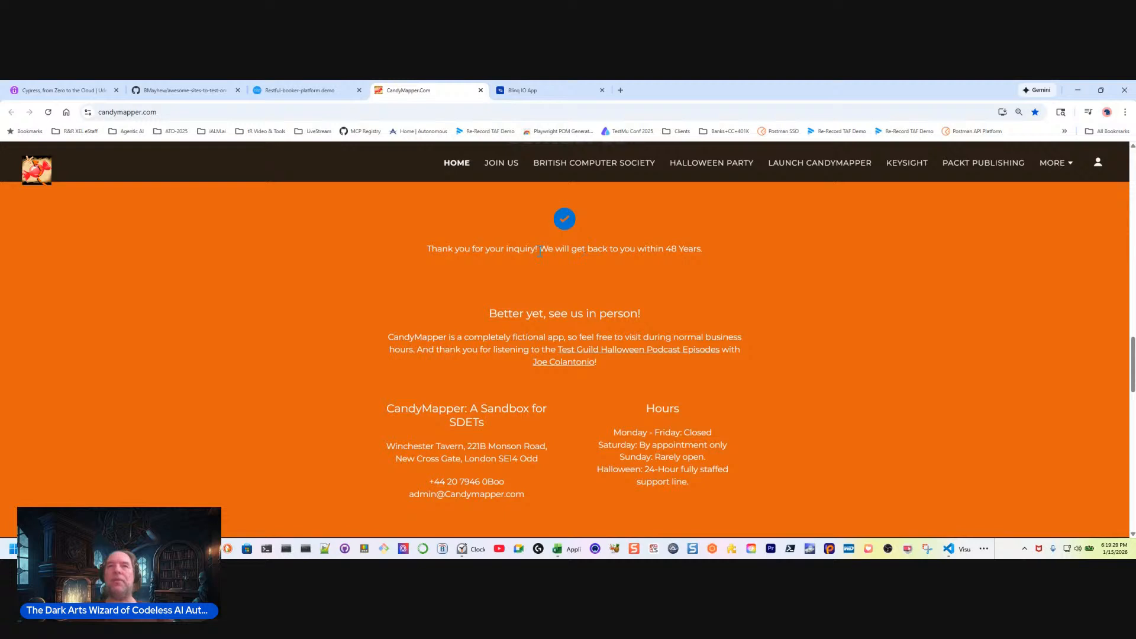
{"action": "left_click_drag", "start_coordinate": [541, 251], "coordinate": [818, 268]}
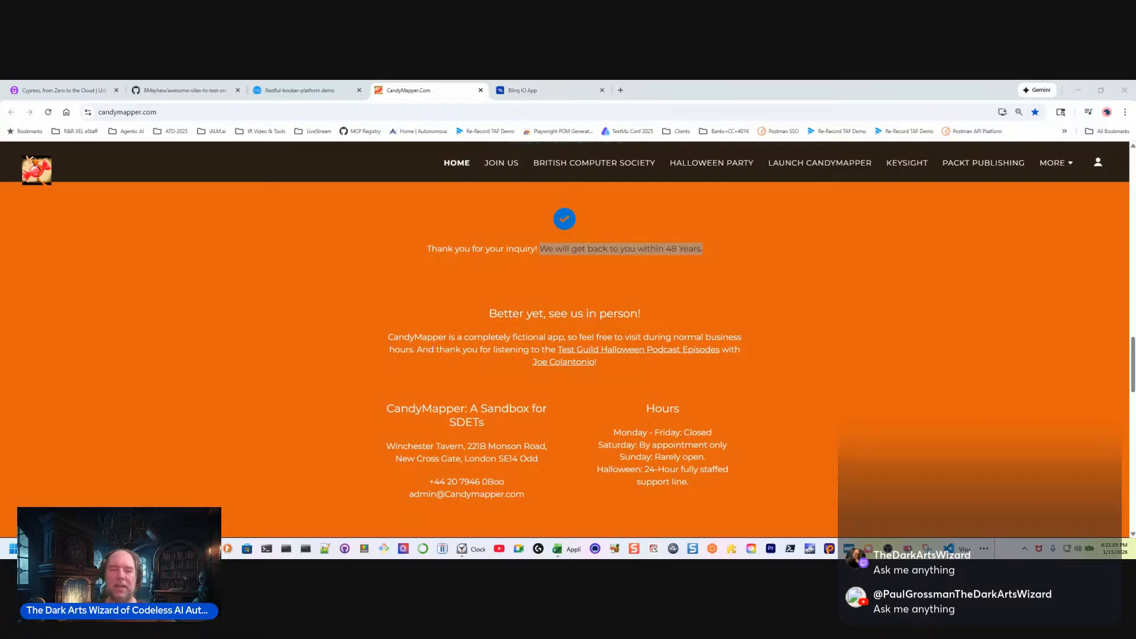
{"action": "left_click", "coordinate": [894, 261]}
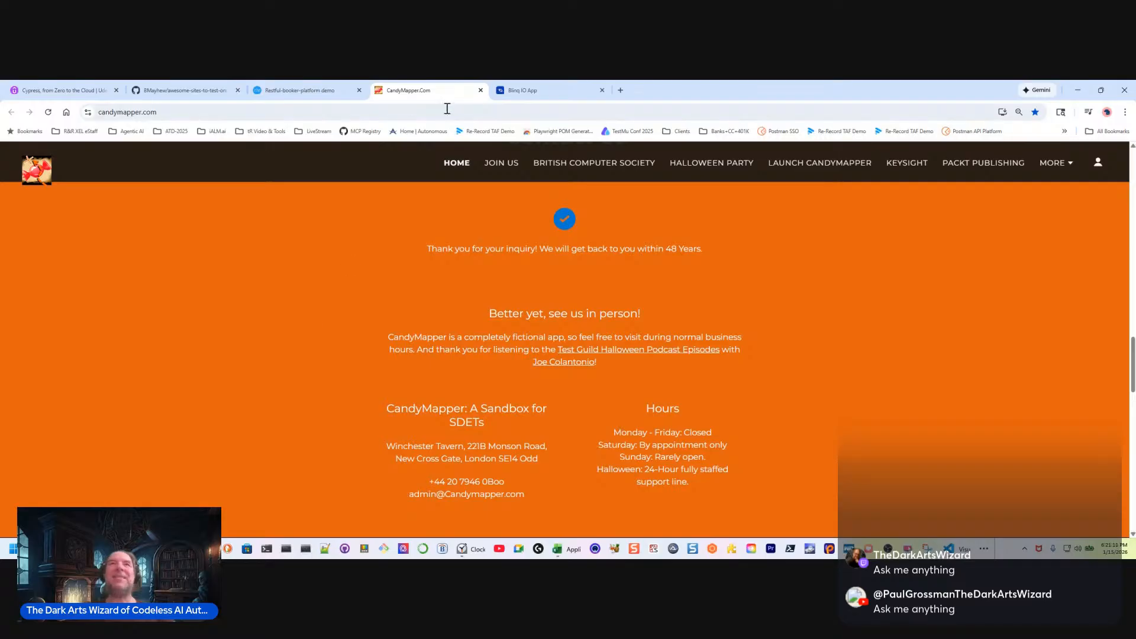
Step: Switch to BlinqIO and add a new folder to the Features list
{"action": "left_click", "coordinate": [551, 95]}
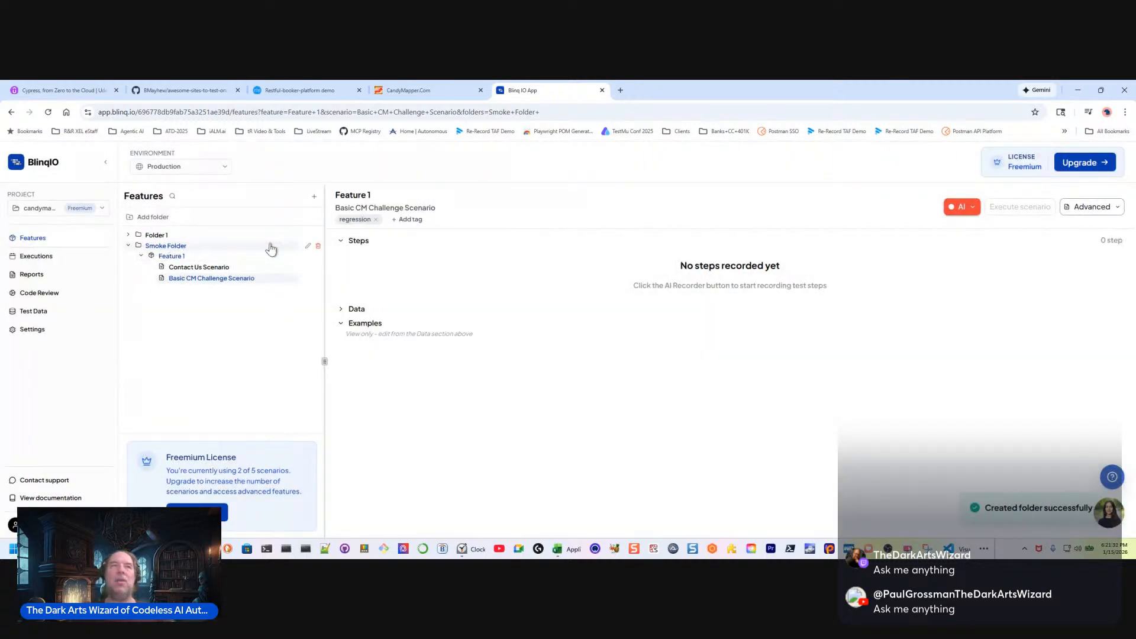
{"action": "left_click", "coordinate": [307, 246]}
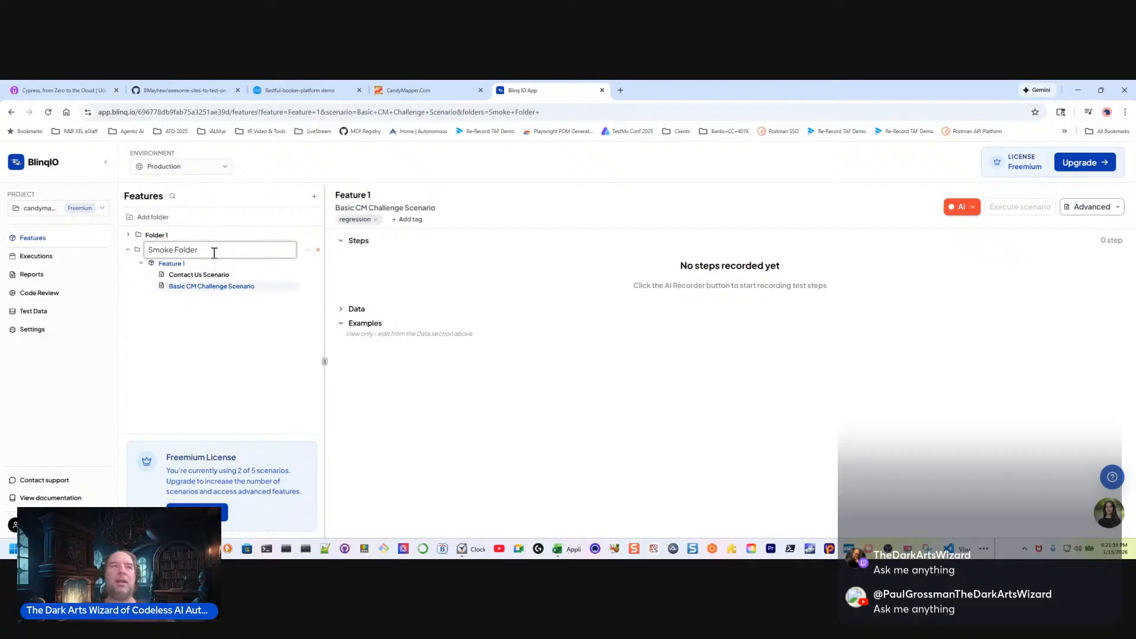
{"action": "left_click_drag", "start_coordinate": [215, 252], "coordinate": [2, 250]}
{"action": "left_click", "coordinate": [224, 237]}
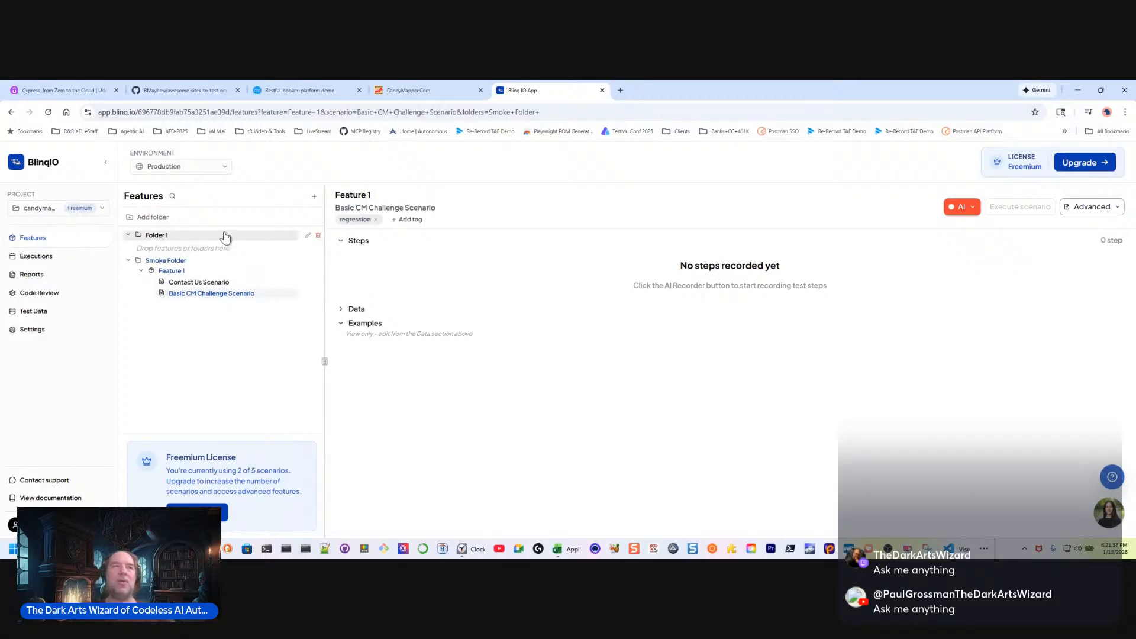
{"action": "left_click", "coordinate": [198, 237]}
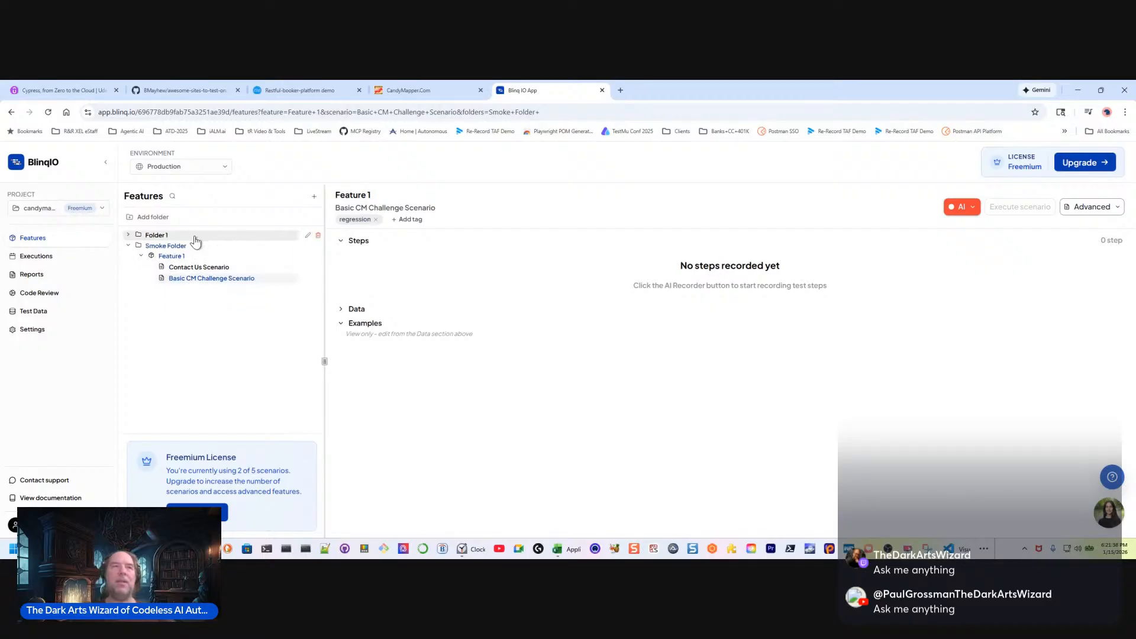
Step: Rename the new folder Folder 1 as Sanity
{"action": "left_click", "coordinate": [308, 237]}
{"action": "left_click_drag", "start_coordinate": [189, 241], "coordinate": [89, 235]}
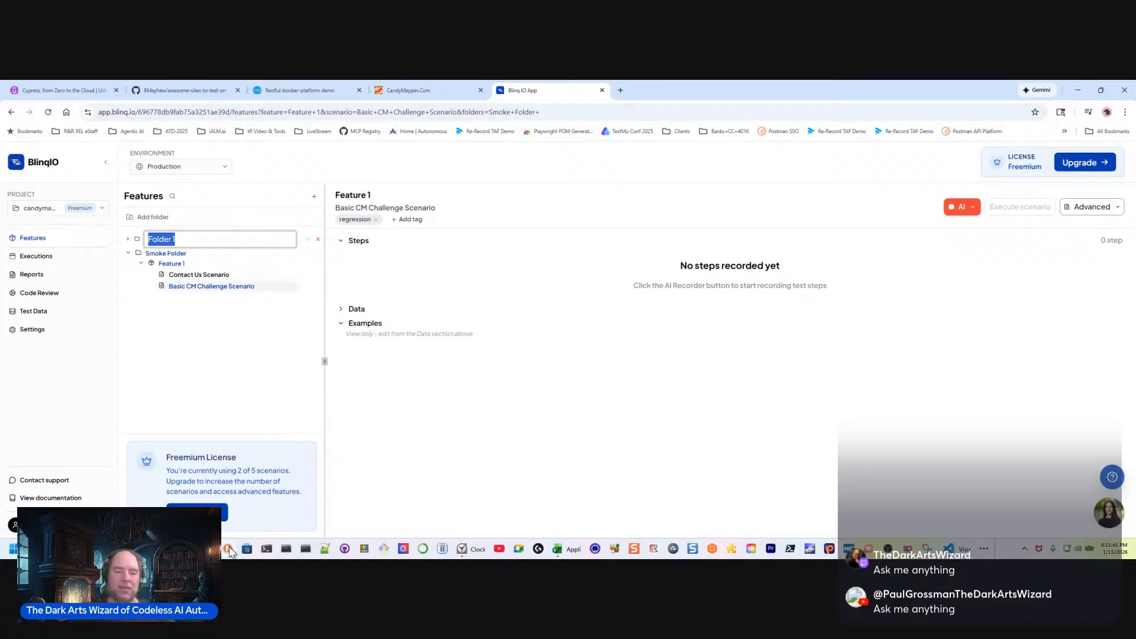
{"action": "type", "text": "San"}
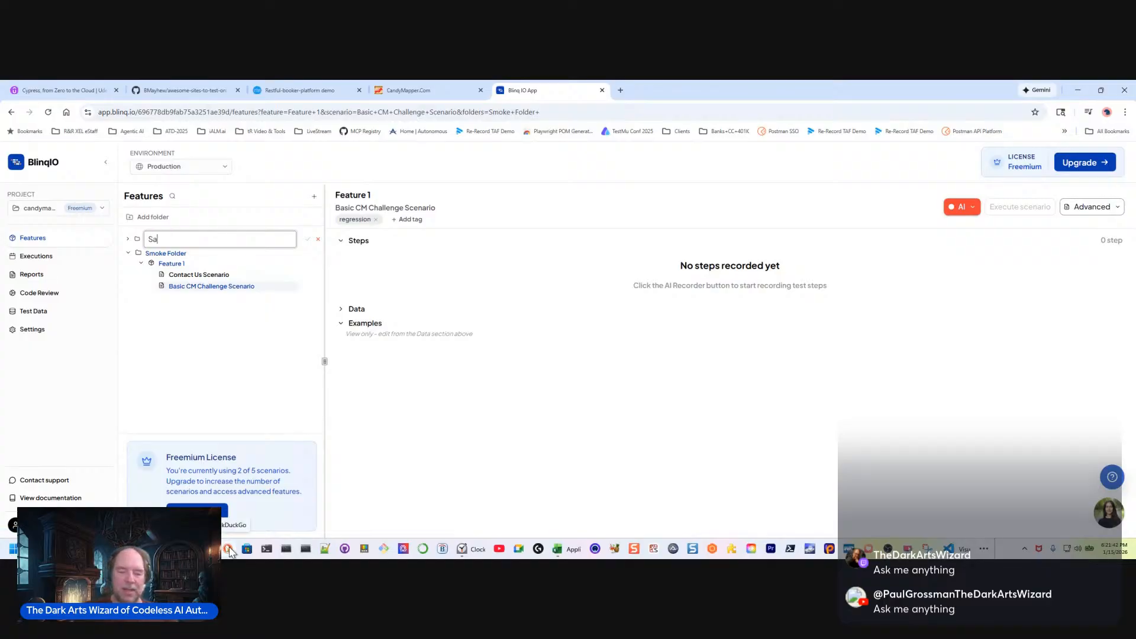
{"action": "type", "text": "ity"}
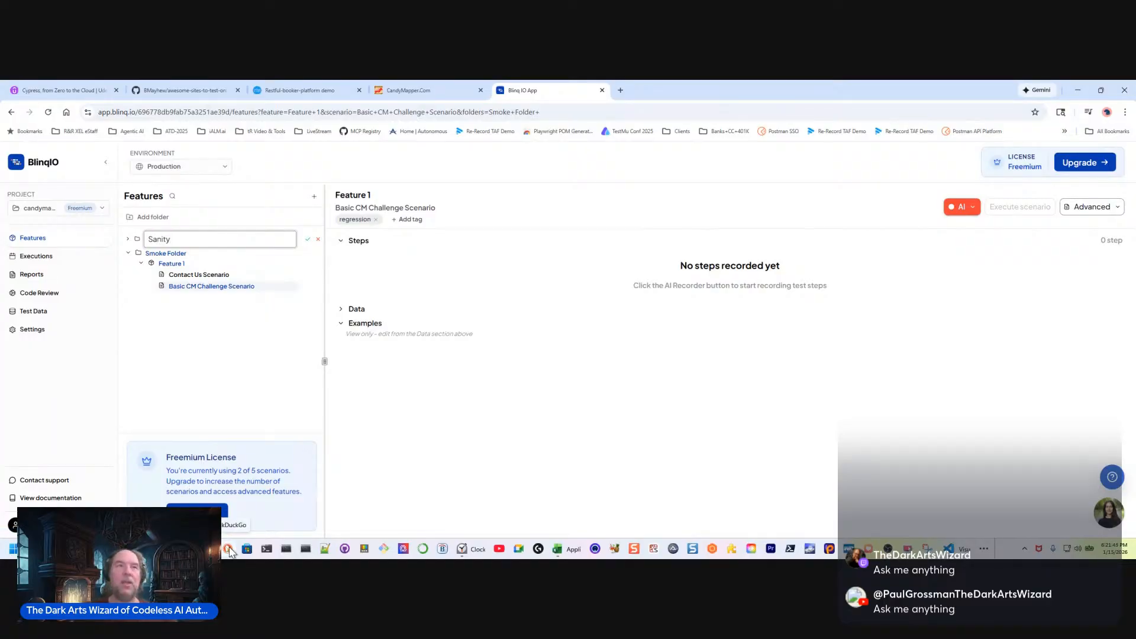
{"action": "key", "text": "Return"}
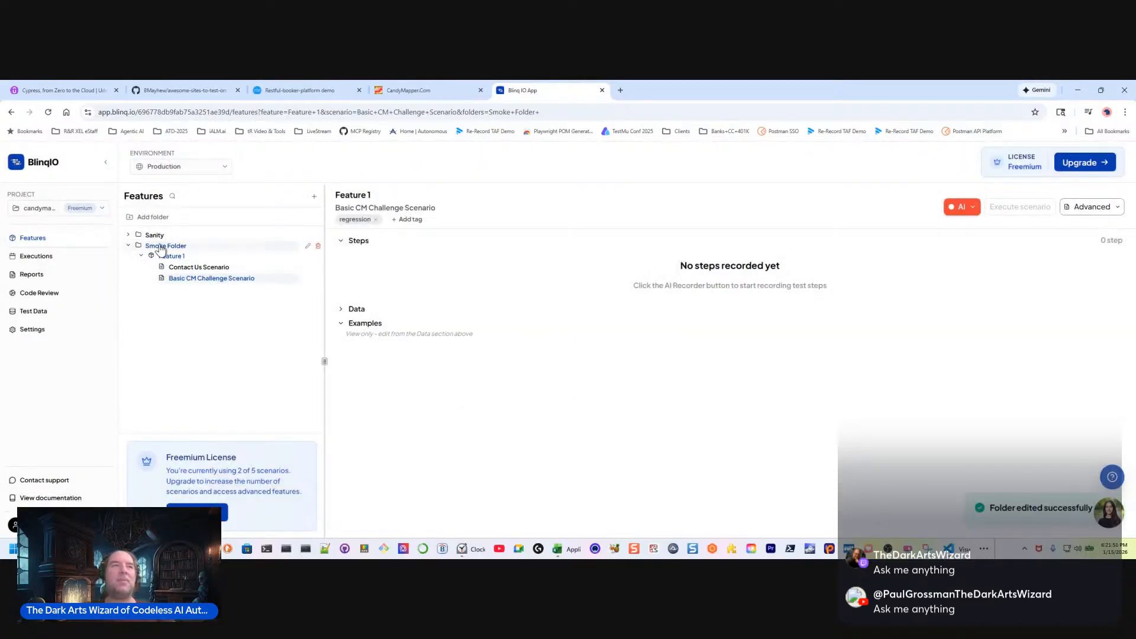
Step: Nest Smoke Folder inside the Sanity folder and return it to the top level of the Features list
{"action": "left_click_drag", "start_coordinate": [147, 246], "coordinate": [173, 237]}
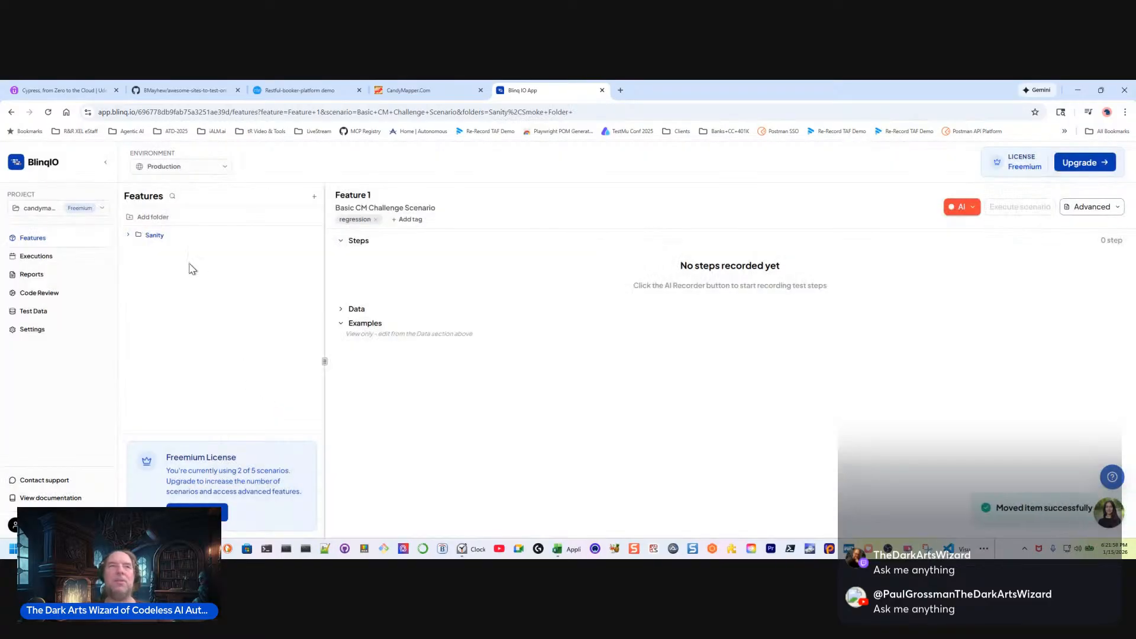
{"action": "left_click", "coordinate": [128, 236]}
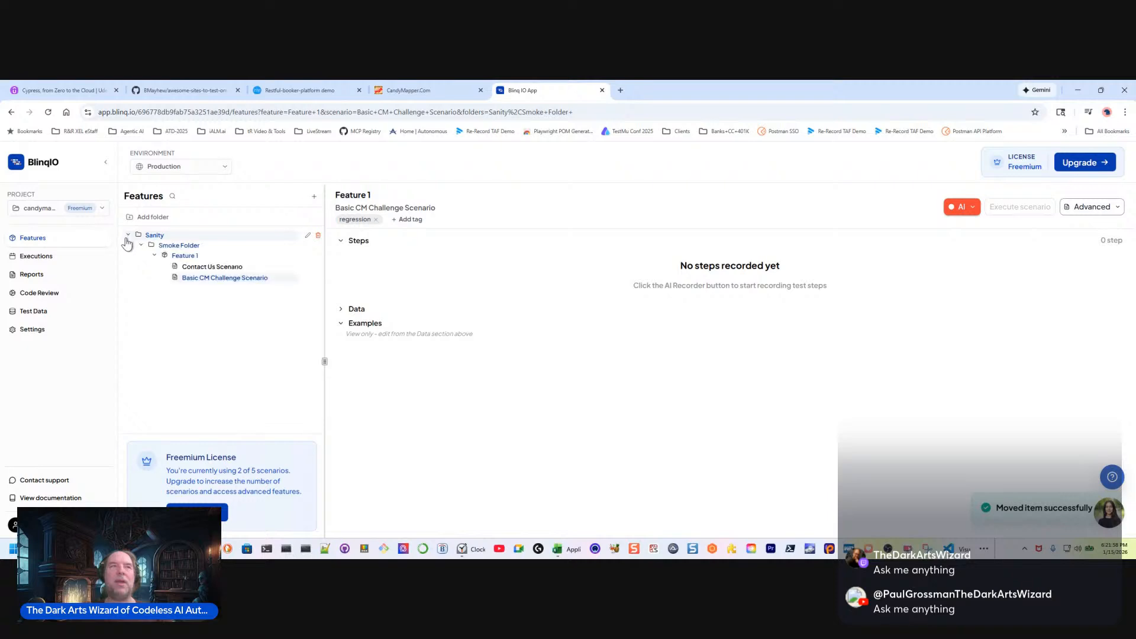
{"action": "left_click_drag", "start_coordinate": [153, 370], "coordinate": [207, 338]}
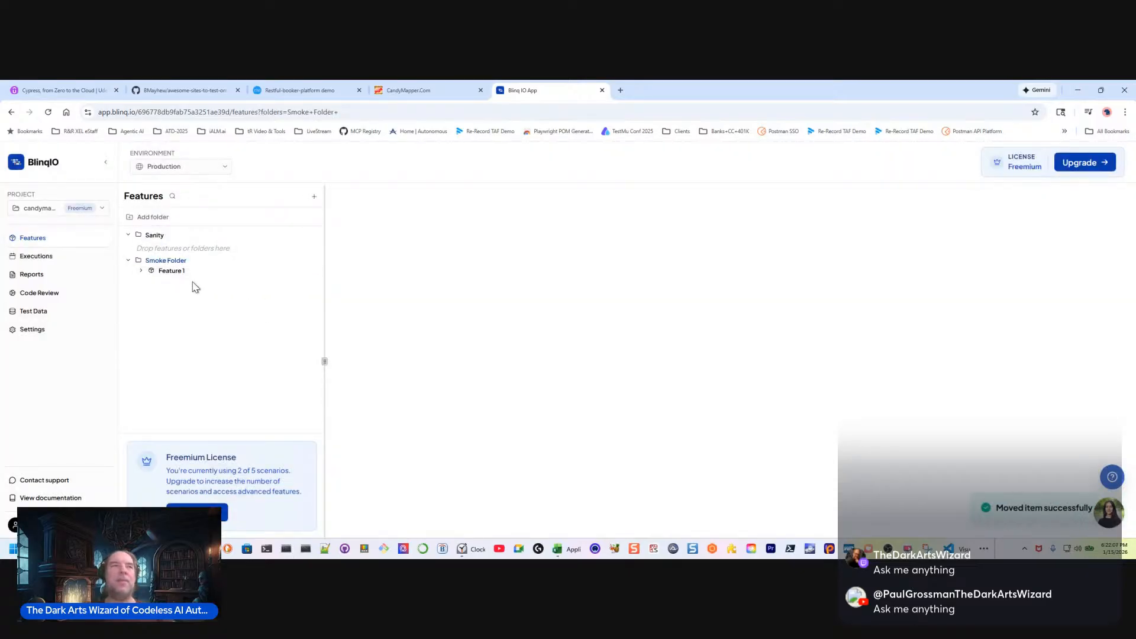
Step: Open Basic CM Challenge Scenario under Feature 1 in Smoke Folder and start the Clock stopwatch
{"action": "left_click", "coordinate": [142, 273]}
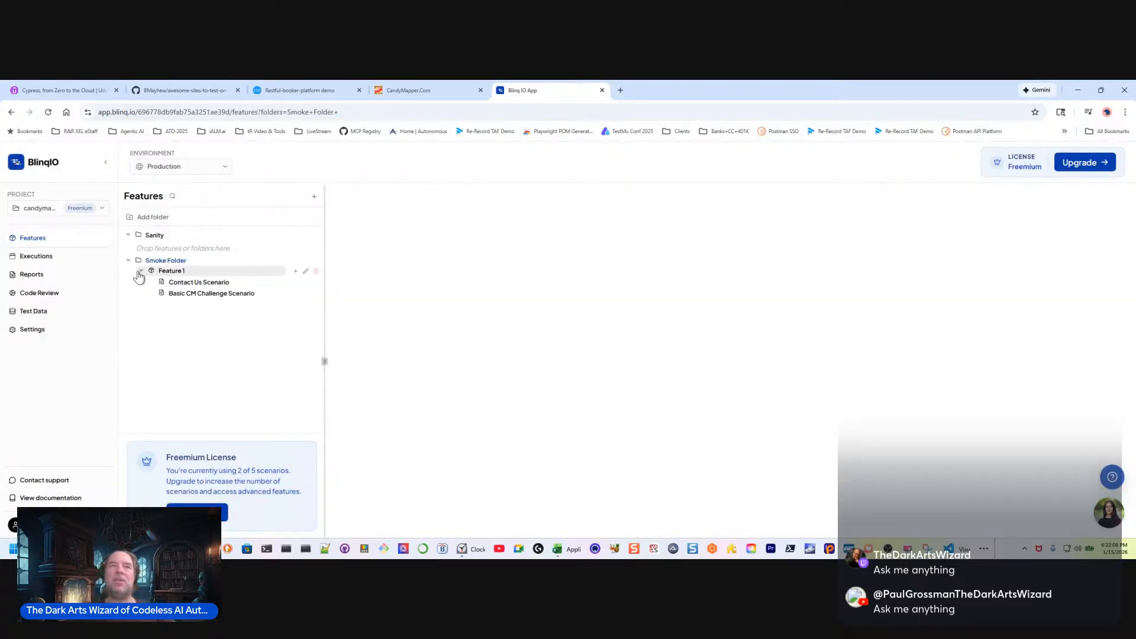
{"action": "left_click", "coordinate": [201, 296]}
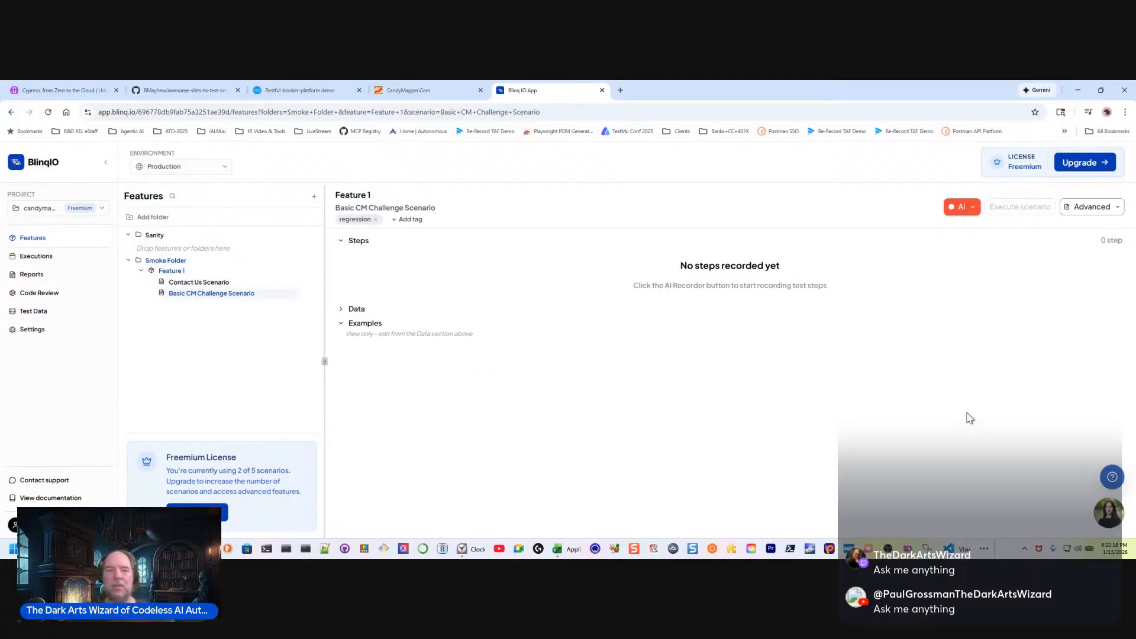
{"action": "key", "text": "alt+Tab"}
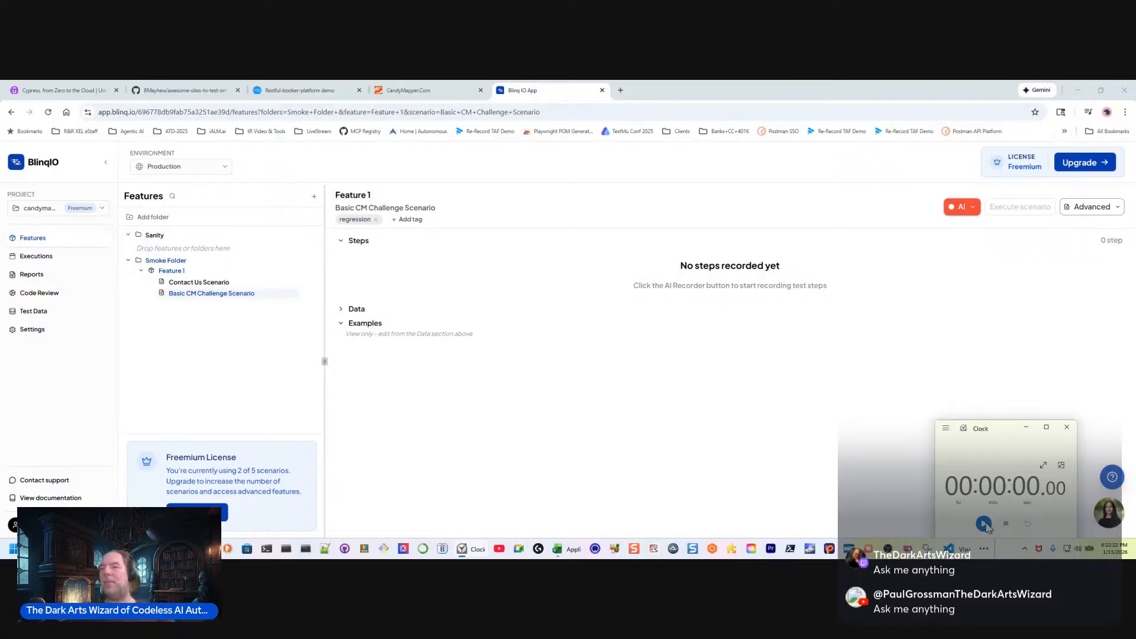
{"action": "left_click", "coordinate": [984, 524]}
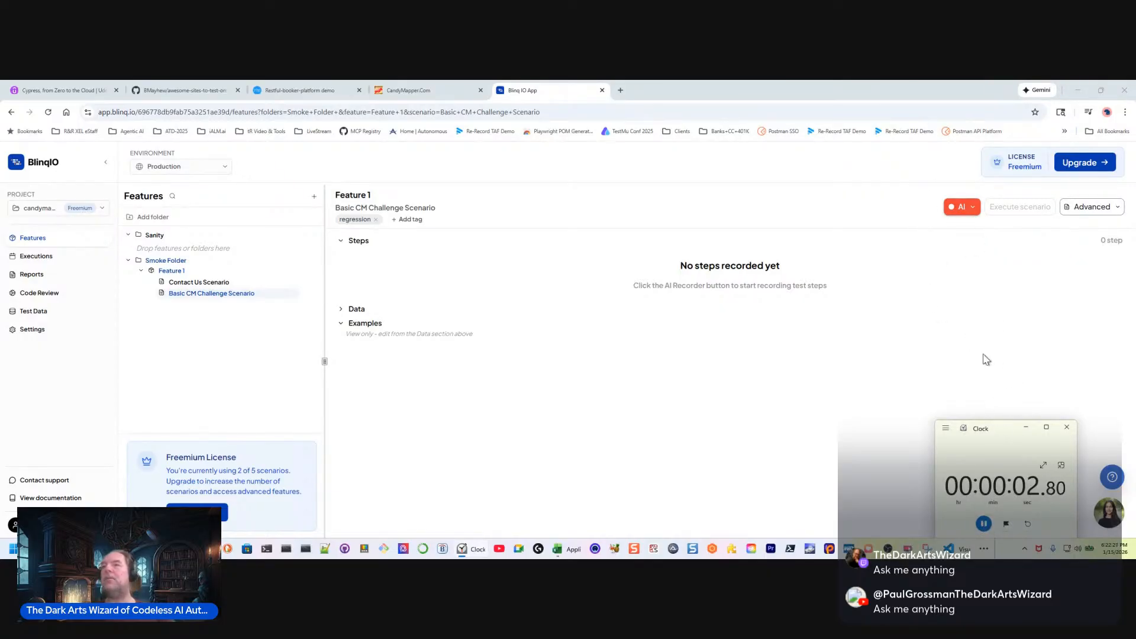
{"action": "left_click", "coordinate": [1002, 324]}
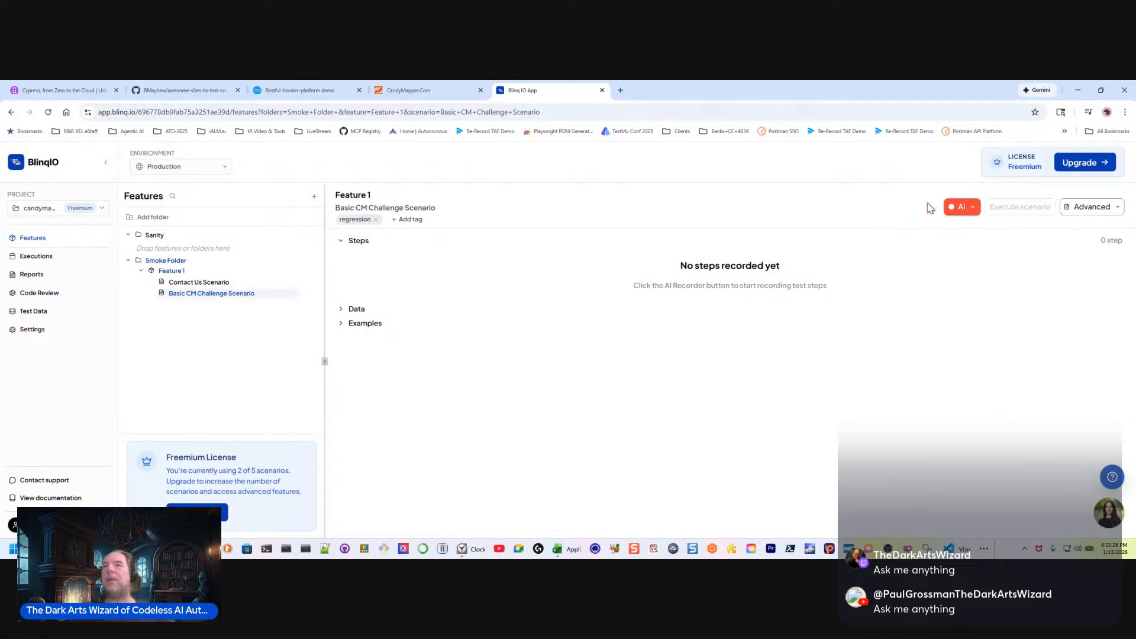
Step: Launch the AI Recorder for the scenario and record closing the Pop-Up Challenge popup, with the floating recorder toolbar moved clear of it
{"action": "left_click", "coordinate": [966, 212]}
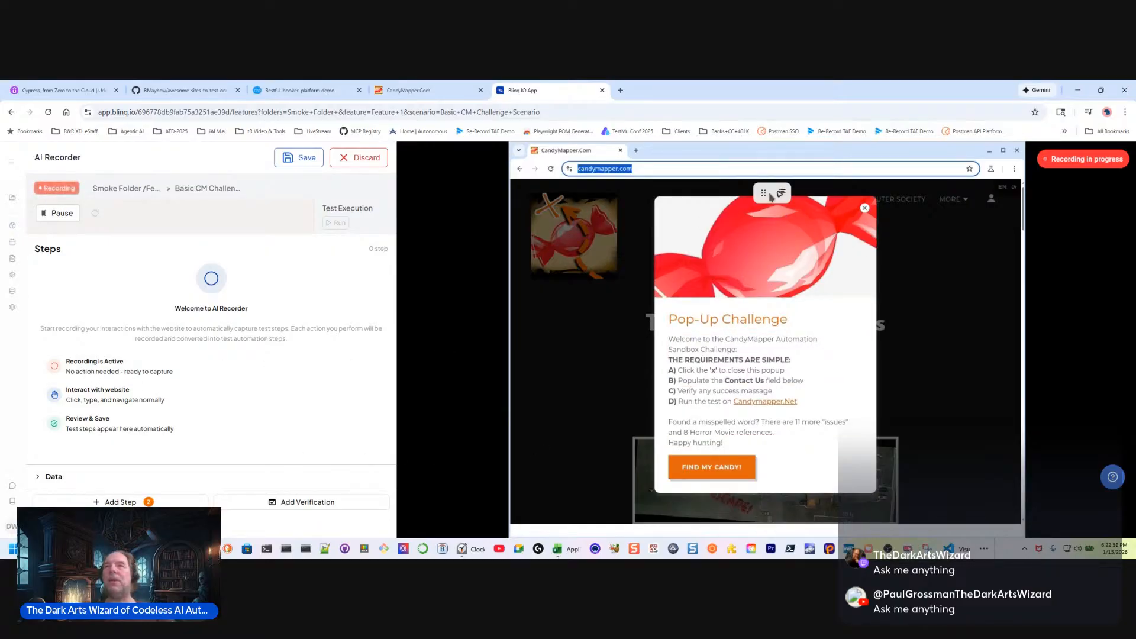
{"action": "left_click_drag", "start_coordinate": [765, 198], "coordinate": [690, 197]}
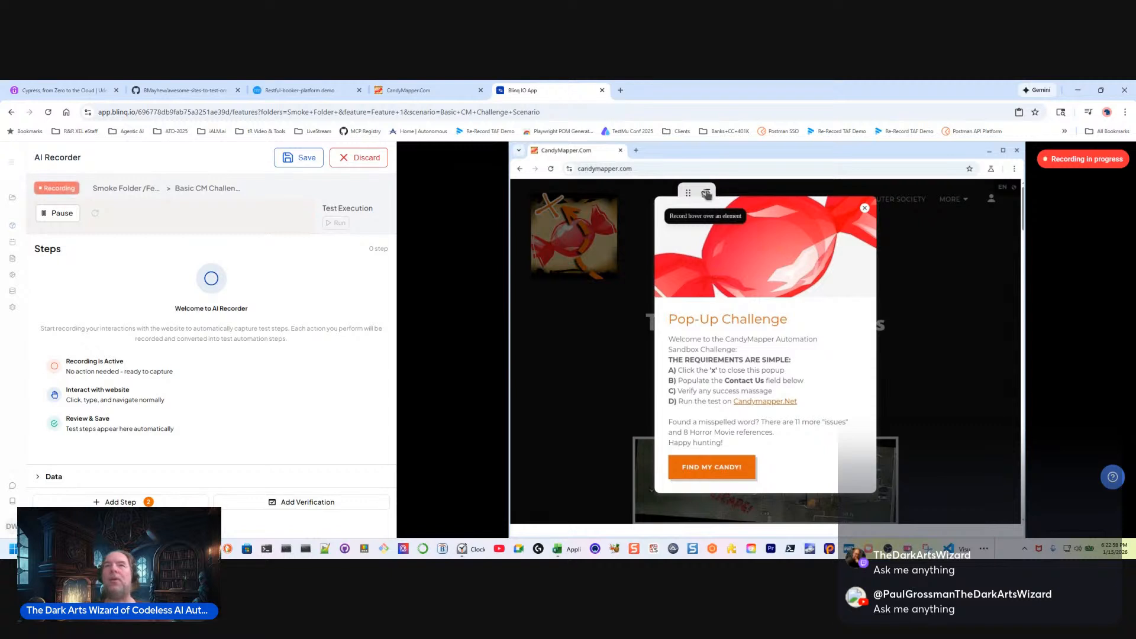
{"action": "left_click_drag", "start_coordinate": [688, 198], "coordinate": [614, 199]}
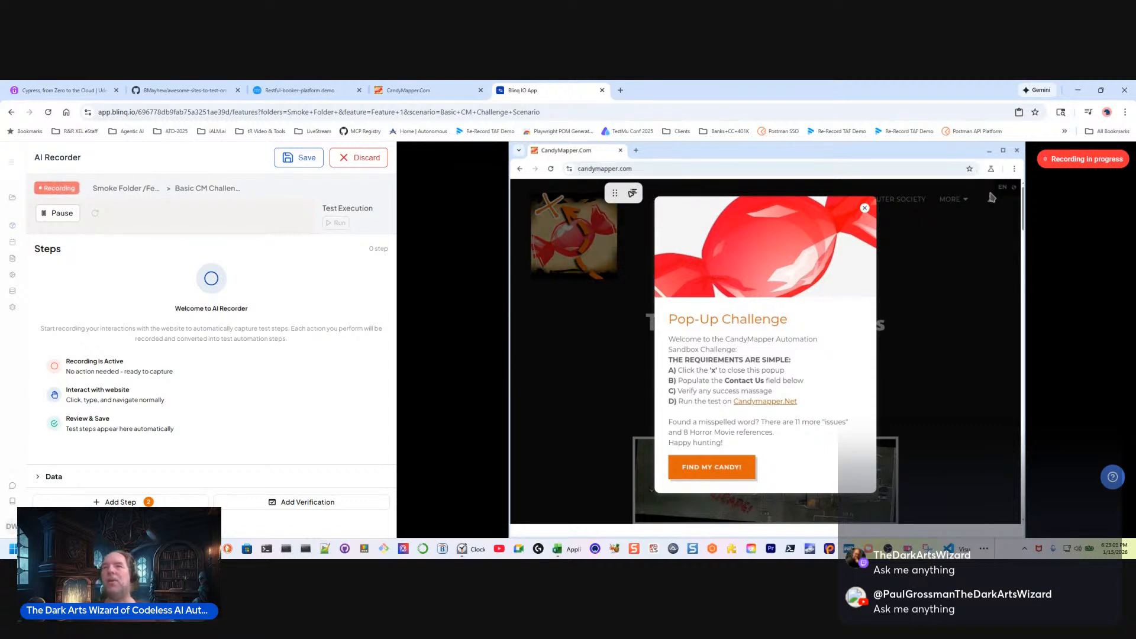
{"action": "left_click", "coordinate": [865, 209]}
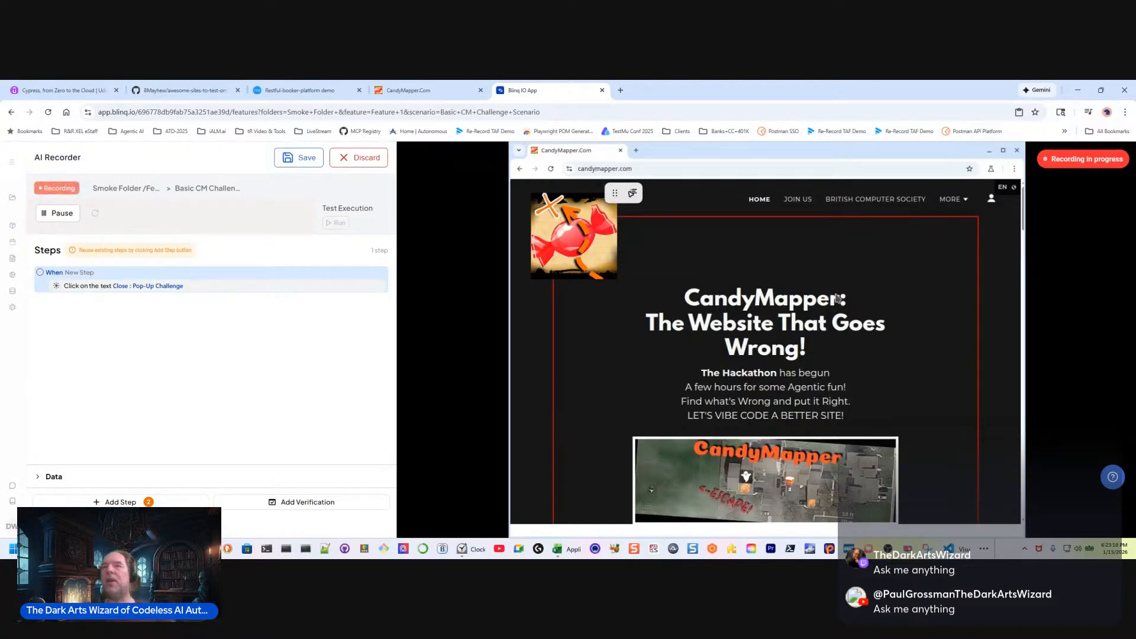
Step: Record filling in only the first name in the Contact Us form and submitting the form
{"action": "scroll", "coordinate": [837, 299], "scroll_direction": "down", "scroll_amount": 10}
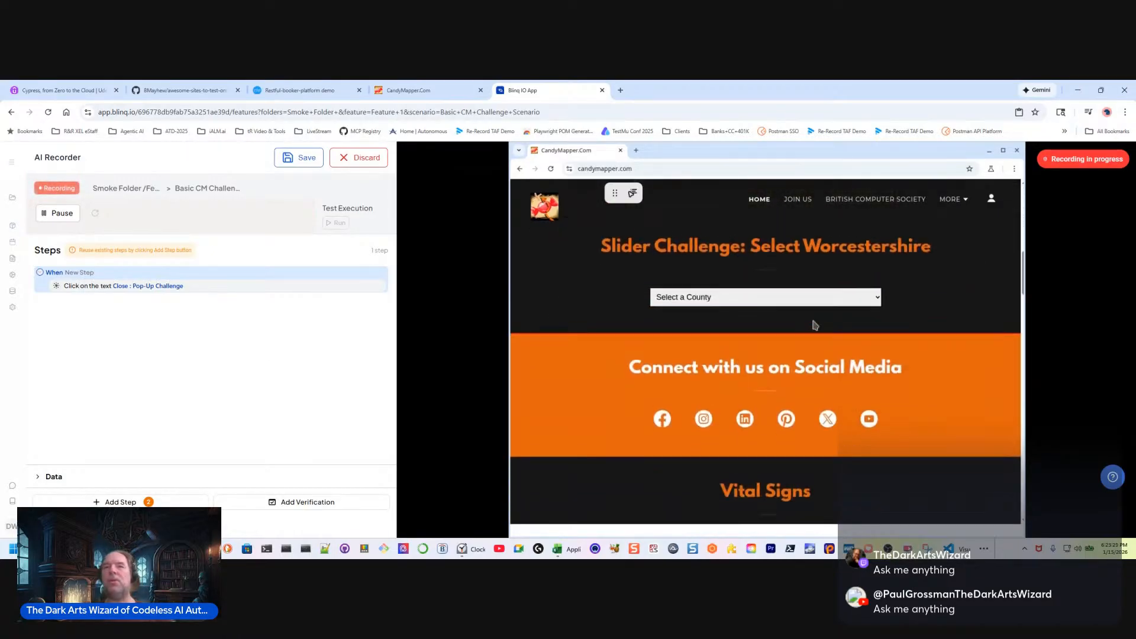
{"action": "scroll", "coordinate": [815, 325], "scroll_direction": "down", "scroll_amount": 1}
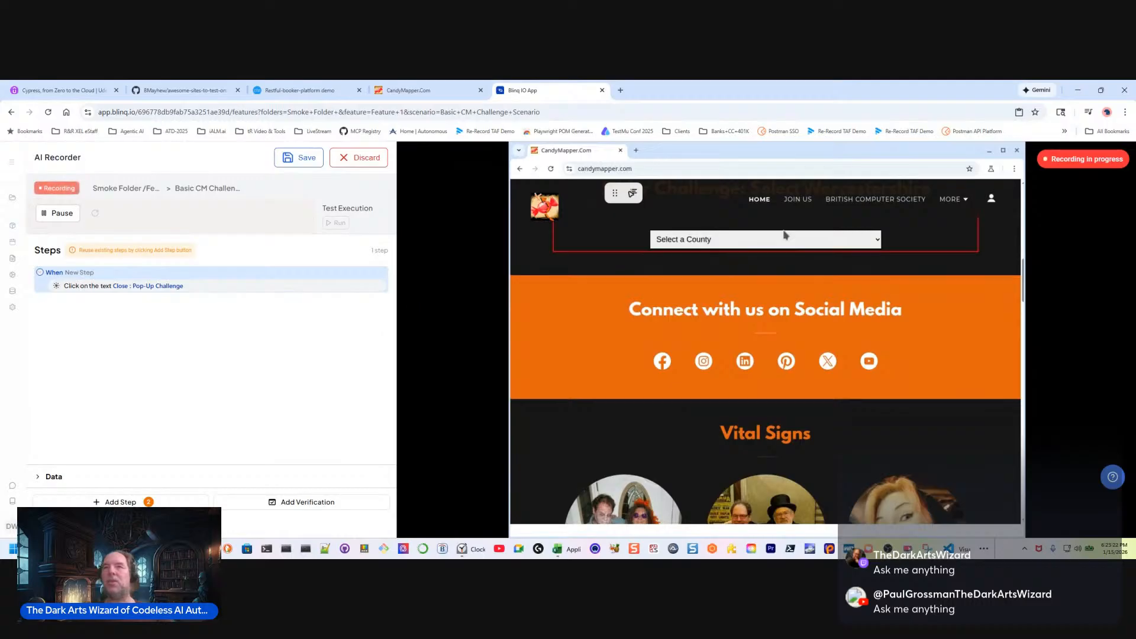
{"action": "scroll", "coordinate": [741, 322], "scroll_direction": "down", "scroll_amount": 4}
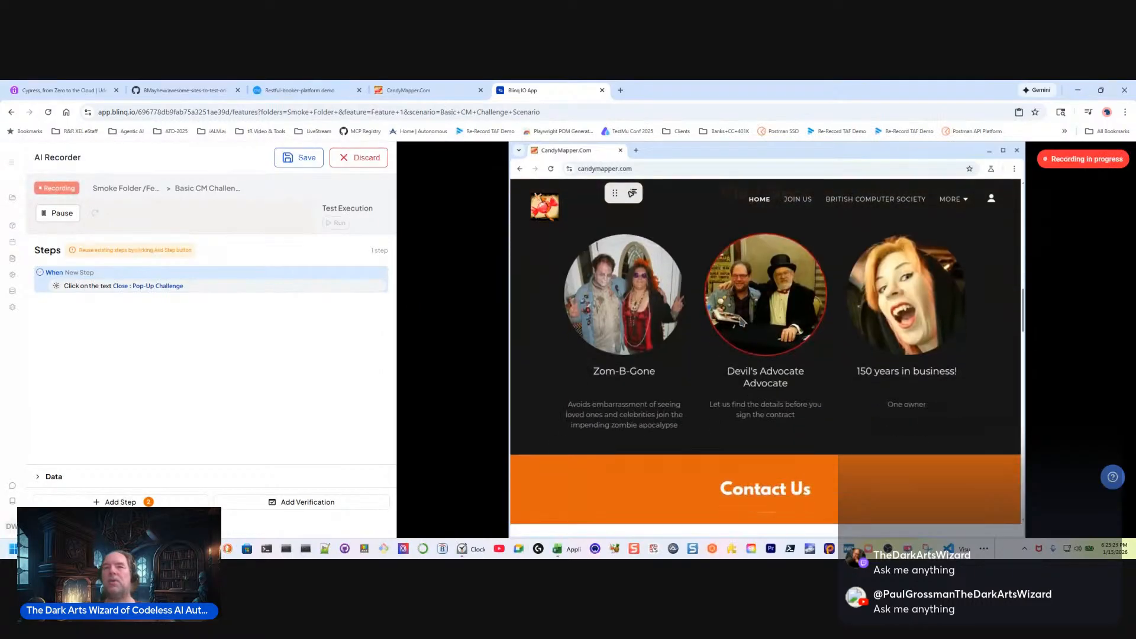
{"action": "scroll", "coordinate": [741, 321], "scroll_direction": "down", "scroll_amount": 4}
{"action": "left_click", "coordinate": [678, 336]}
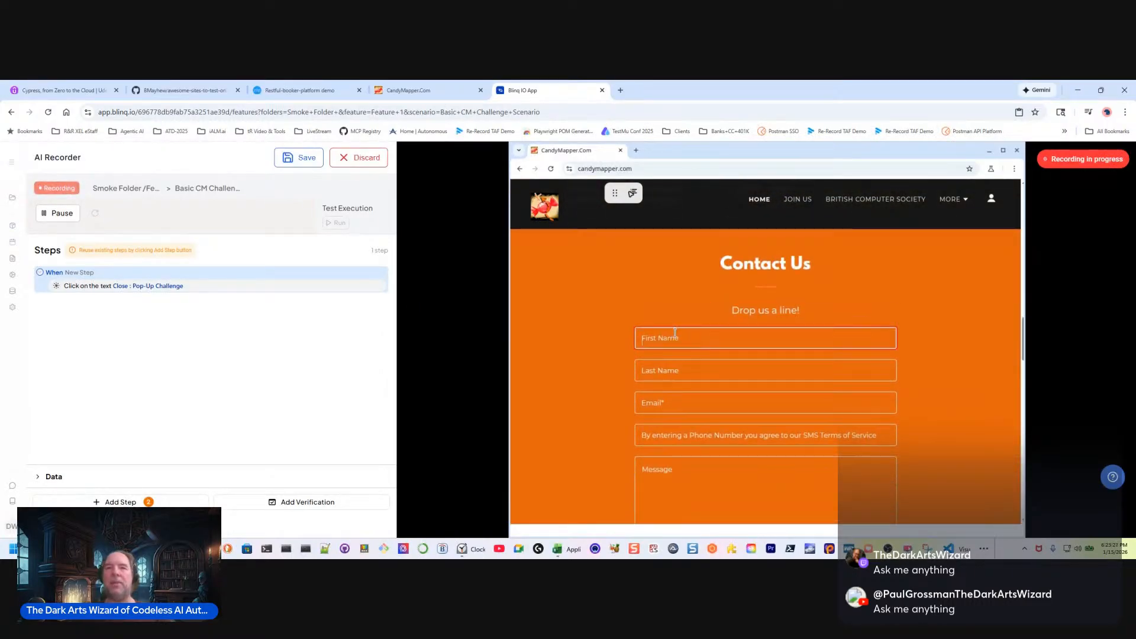
{"action": "type", "text": "Pa"}
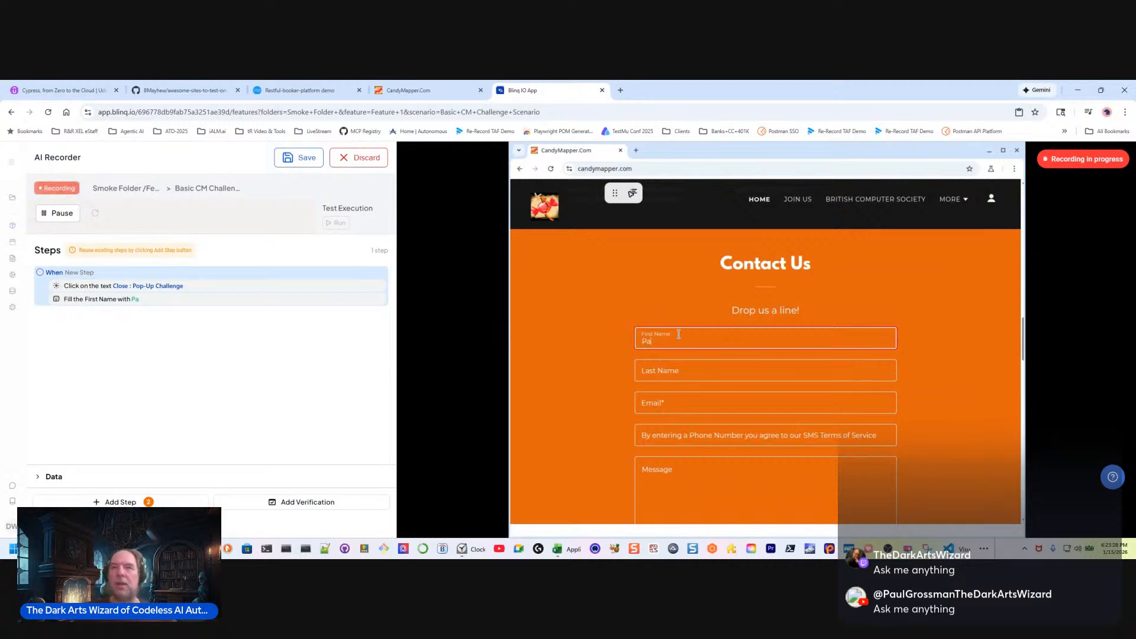
{"action": "type", "text": "ul"}
{"action": "scroll", "coordinate": [664, 343], "scroll_direction": "down", "scroll_amount": 4}
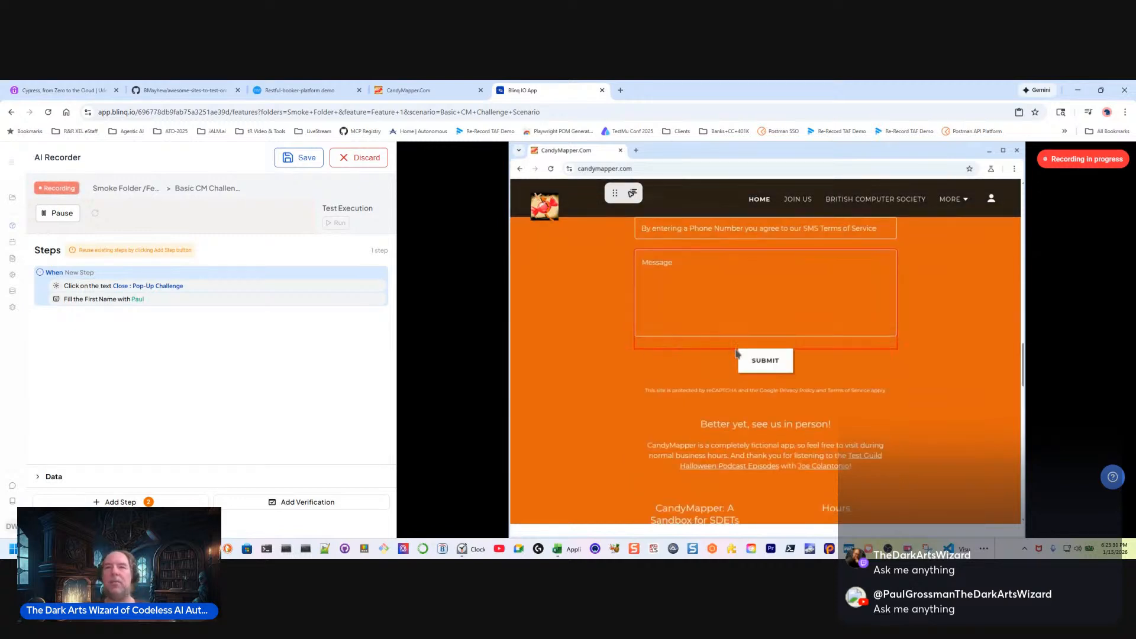
{"action": "left_click", "coordinate": [764, 362]}
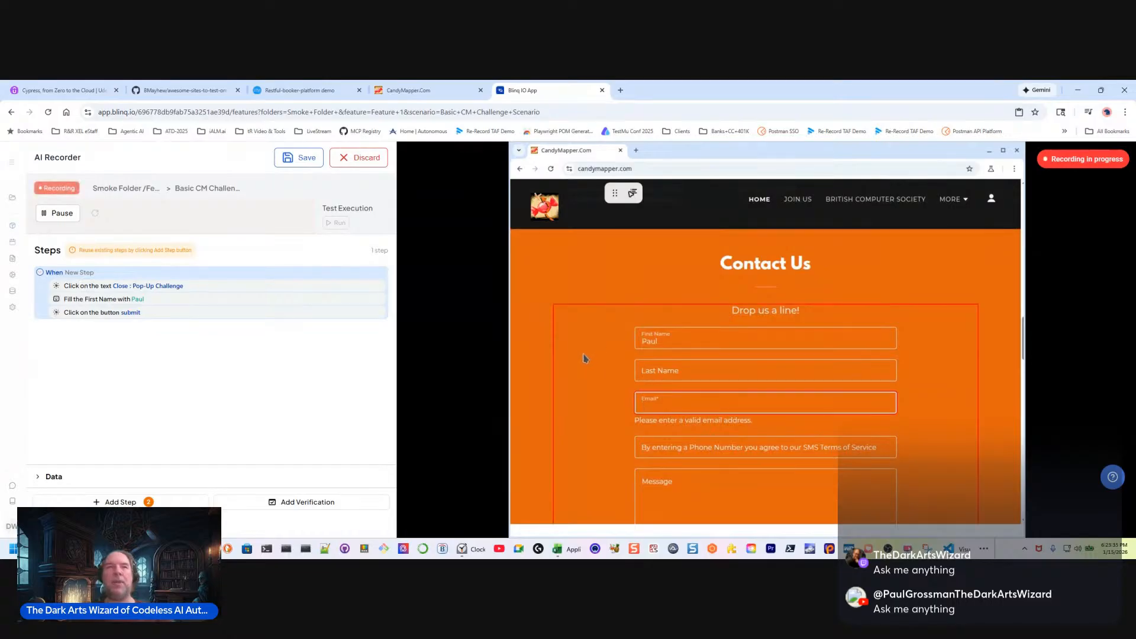
Step: Add a verification that the text "Please enter a valid email address." is found in the page, leaving its advanced settings at their defaults
{"action": "scroll", "coordinate": [584, 358], "scroll_direction": "down", "scroll_amount": 1}
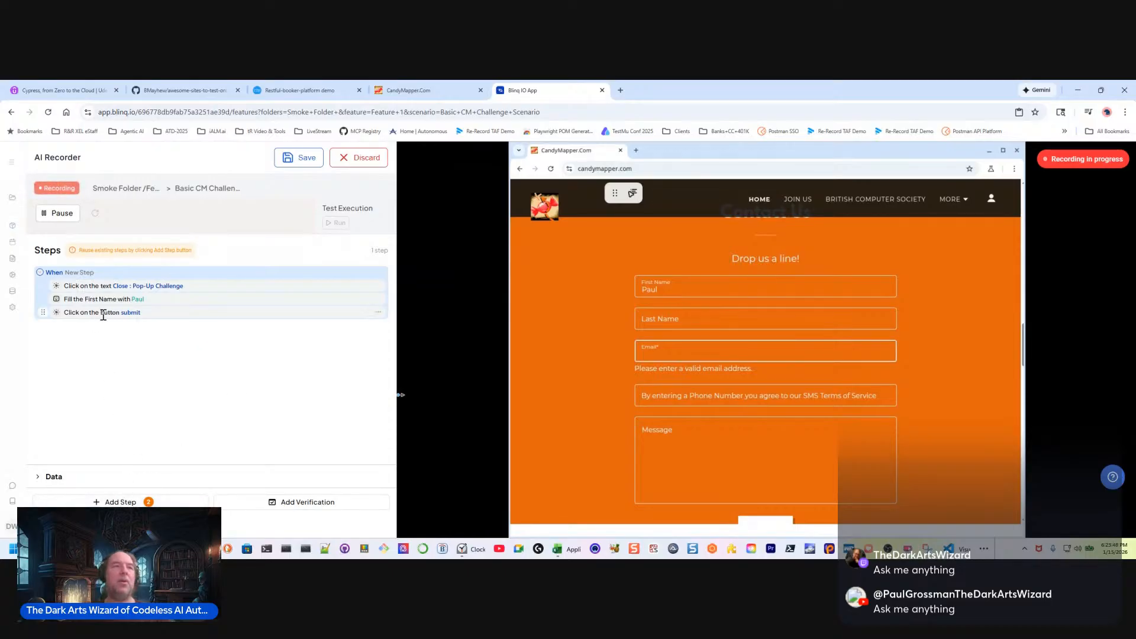
{"action": "left_click", "coordinate": [309, 504]}
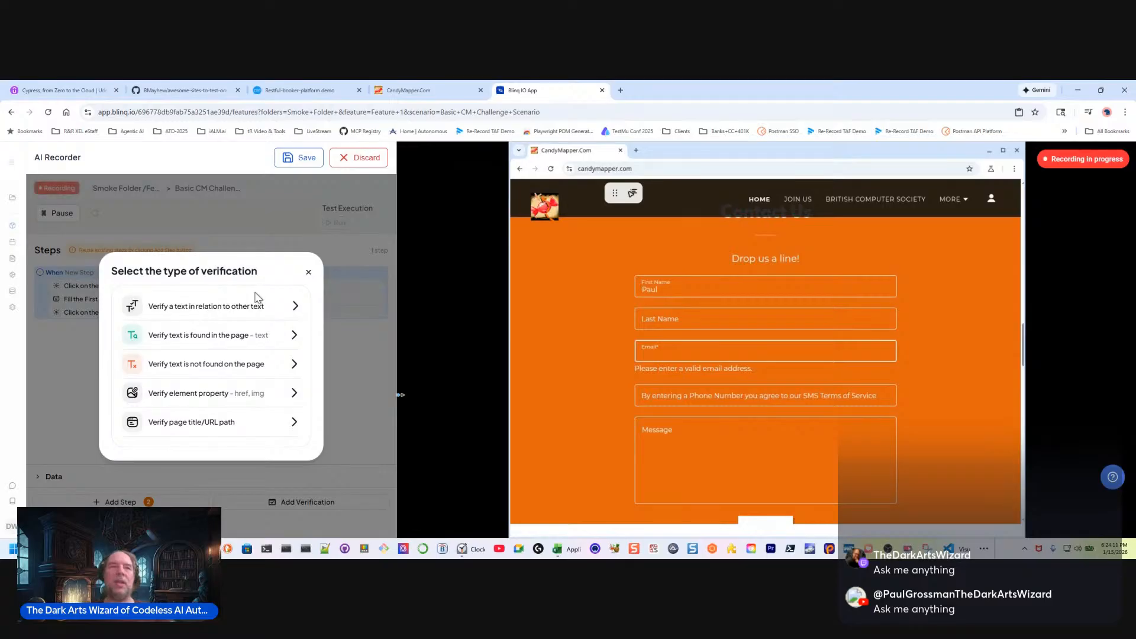
{"action": "left_click", "coordinate": [197, 337]}
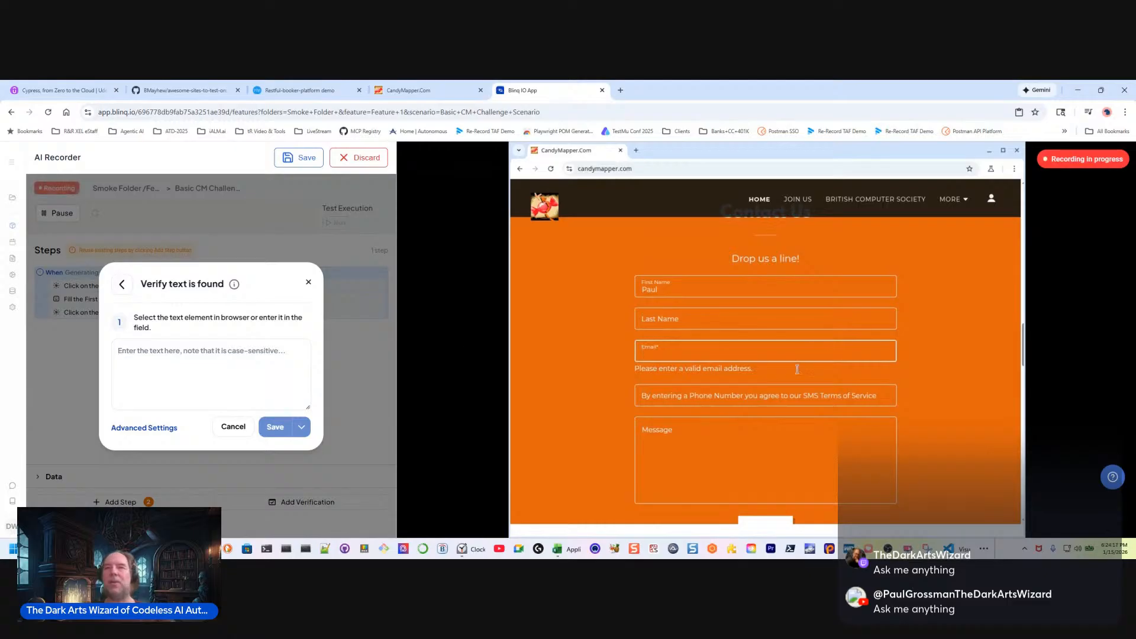
{"action": "left_click", "coordinate": [737, 373]}
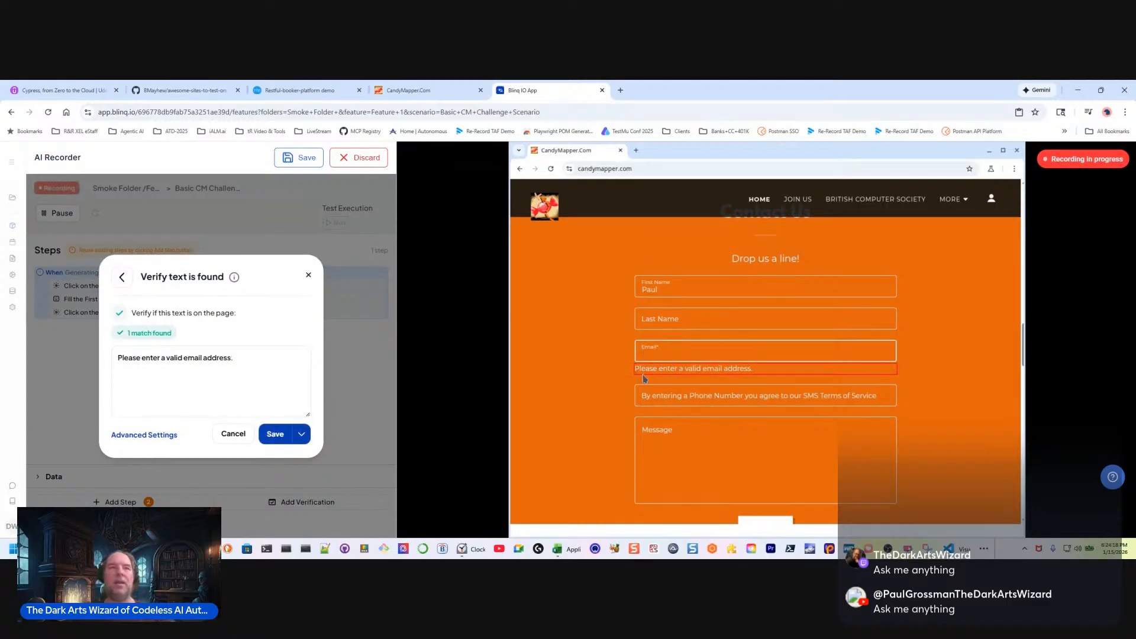
{"action": "left_click_drag", "start_coordinate": [242, 361], "coordinate": [63, 359]}
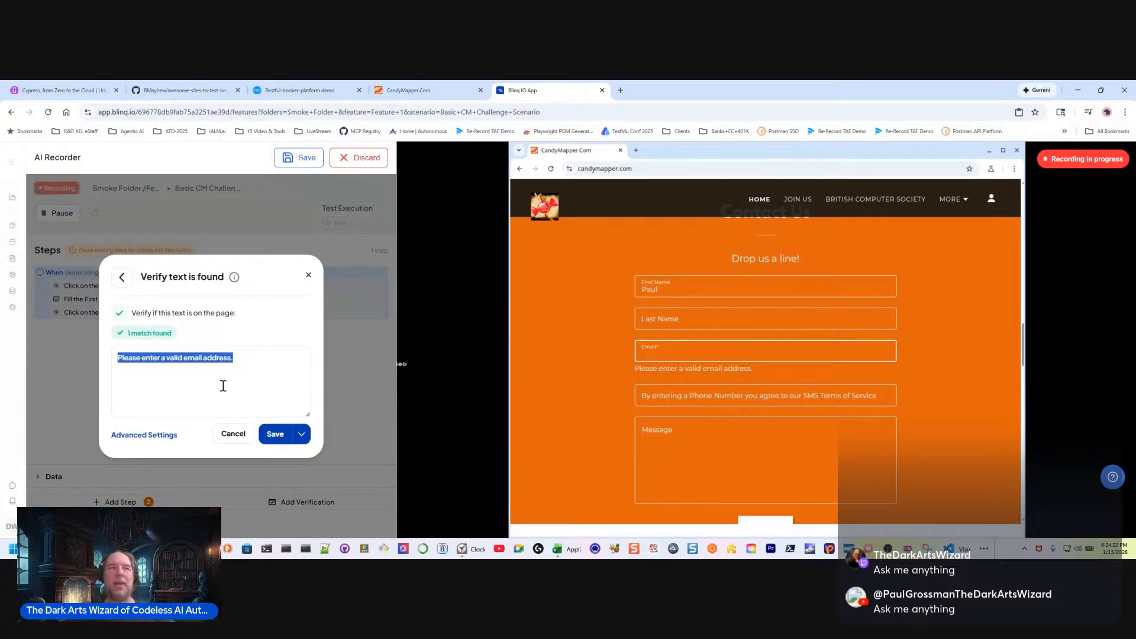
{"action": "left_click", "coordinate": [303, 437]}
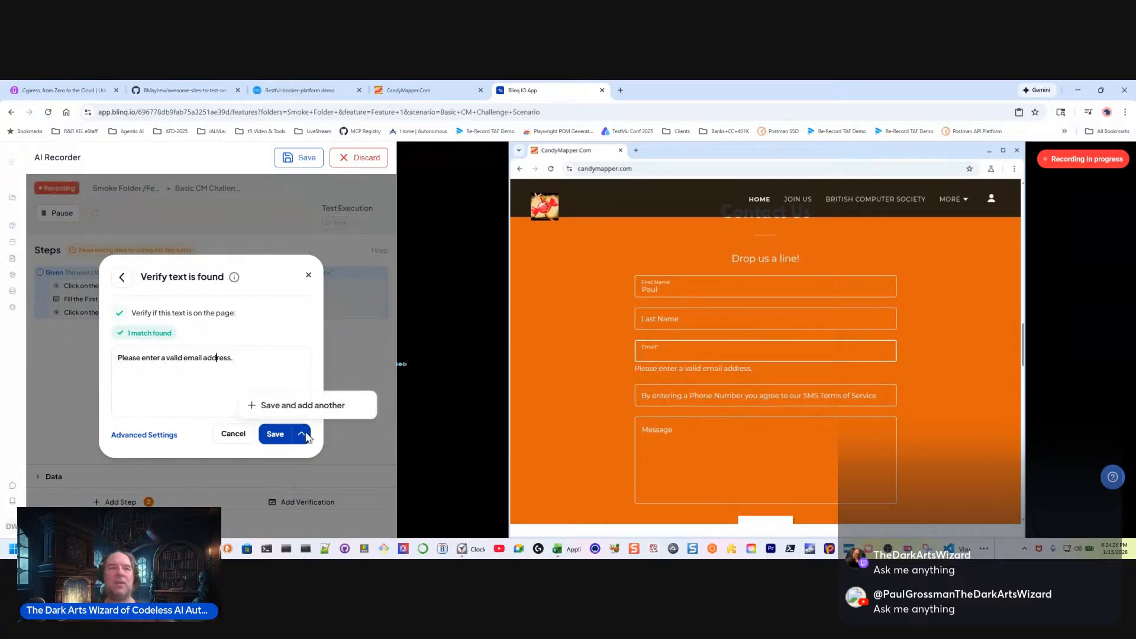
{"action": "left_click", "coordinate": [189, 401]}
{"action": "left_click", "coordinate": [147, 438]}
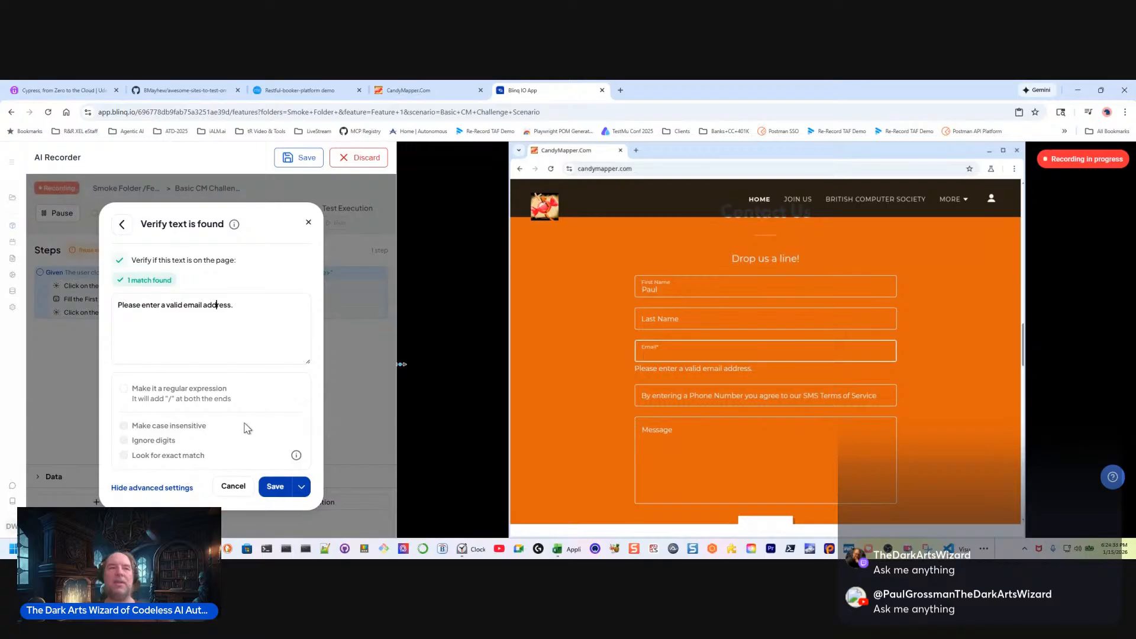
{"action": "left_click", "coordinate": [276, 488]}
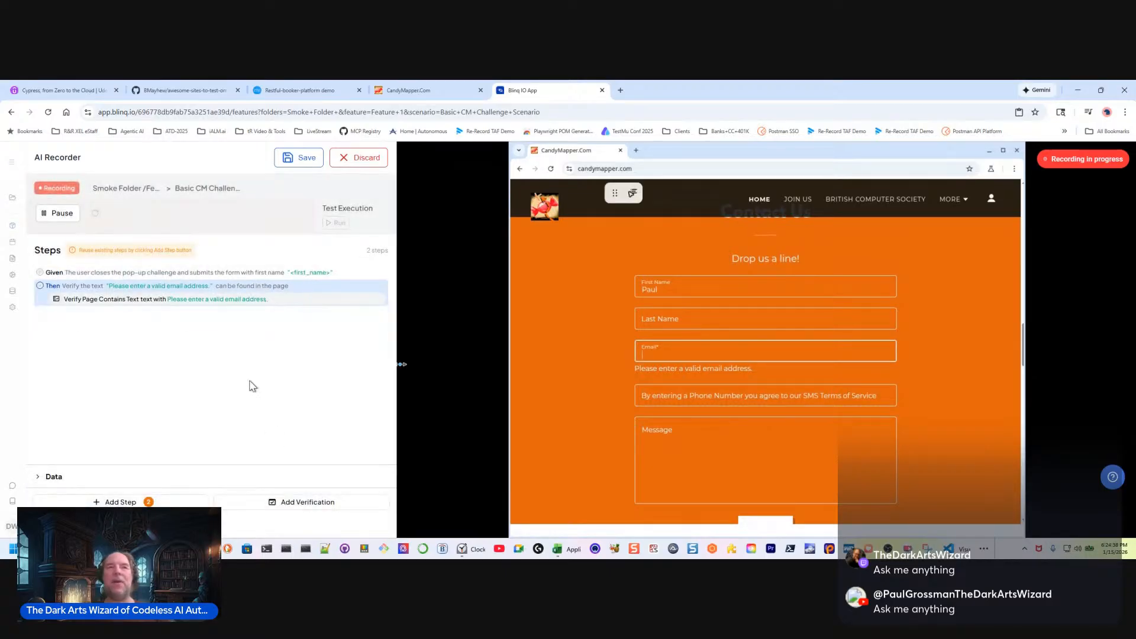
Step: Record entering an e-mail address in the Contact Us form and submitting it directly from the Email field
{"action": "scroll", "coordinate": [699, 341], "scroll_direction": "down", "scroll_amount": 1}
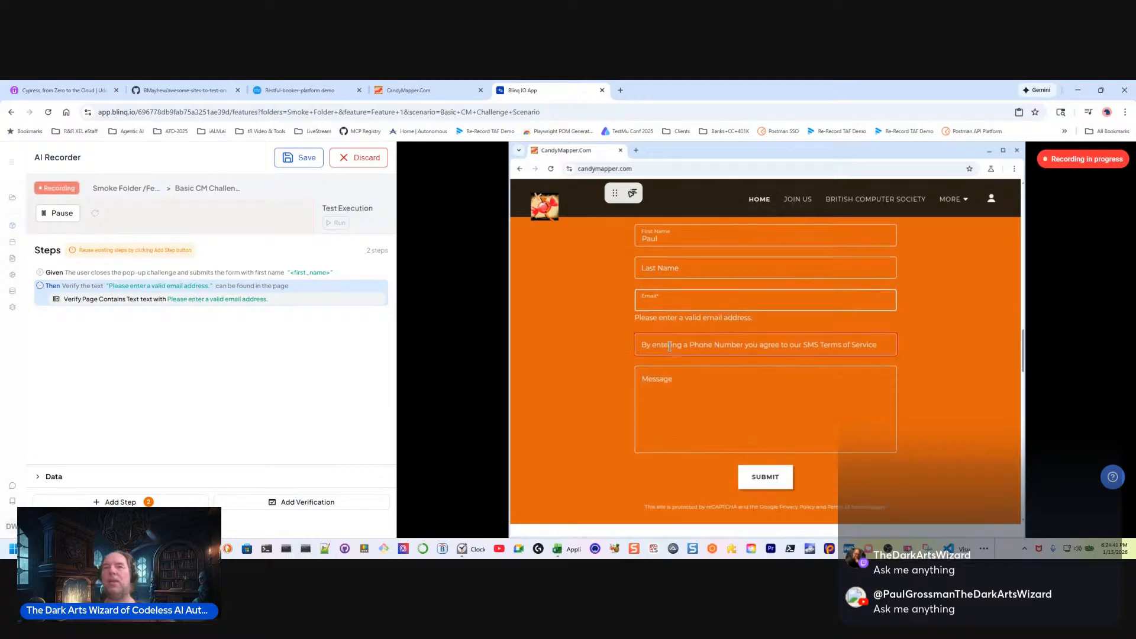
{"action": "scroll", "coordinate": [670, 349], "scroll_direction": "up", "scroll_amount": 1}
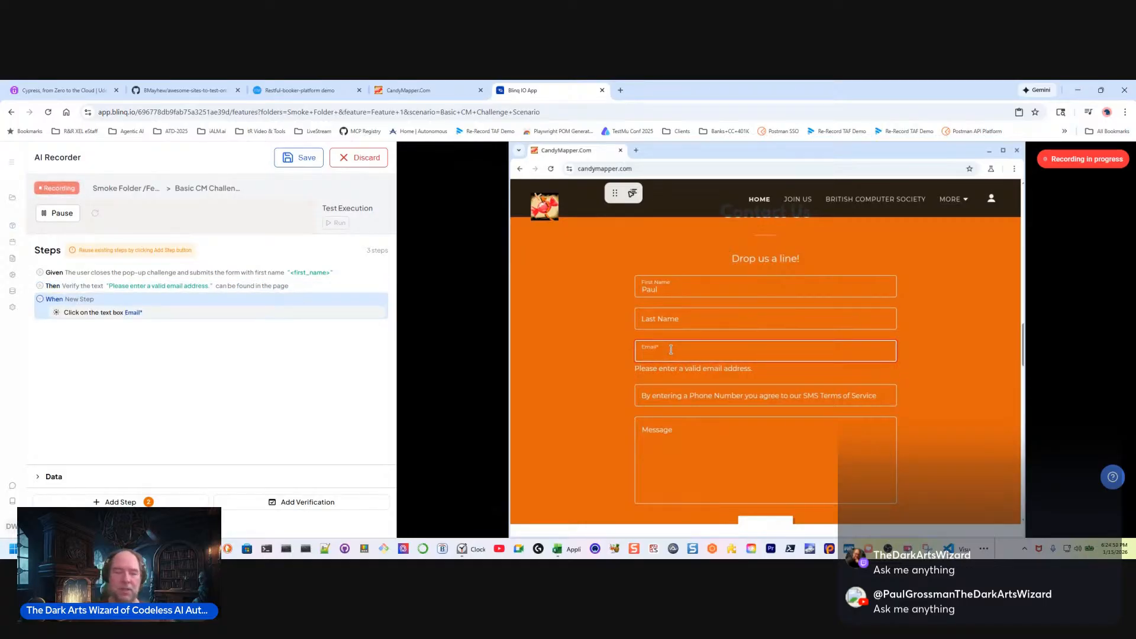
{"action": "type", "text": "M"}
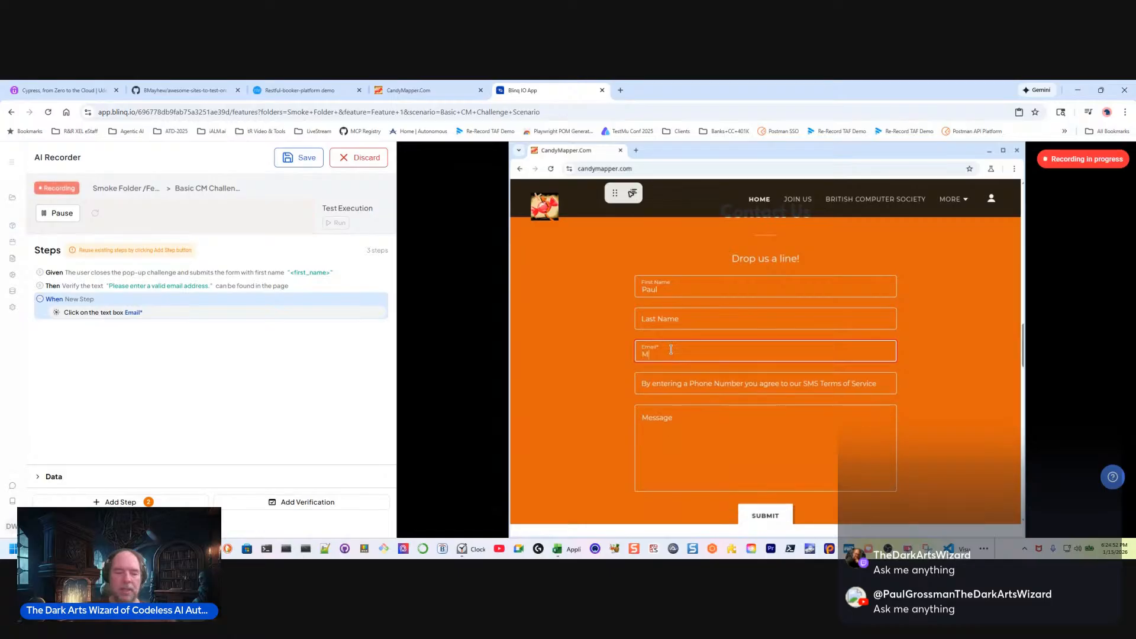
{"action": "type", "text": "e@me"}
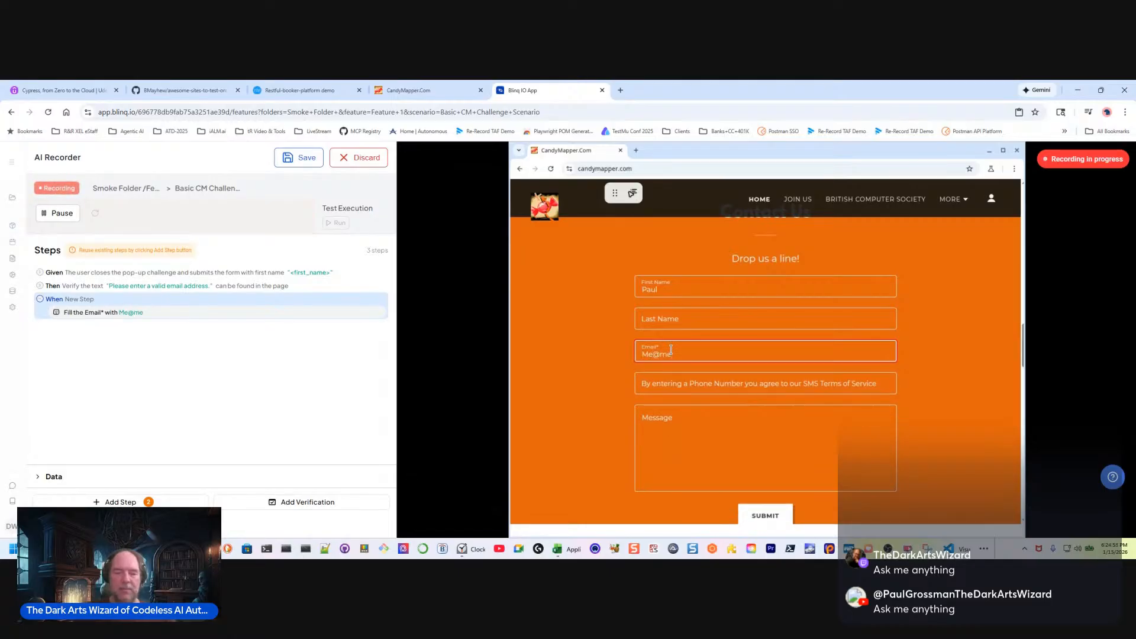
{"action": "type", "text": ".com"}
{"action": "key", "text": "Return"}
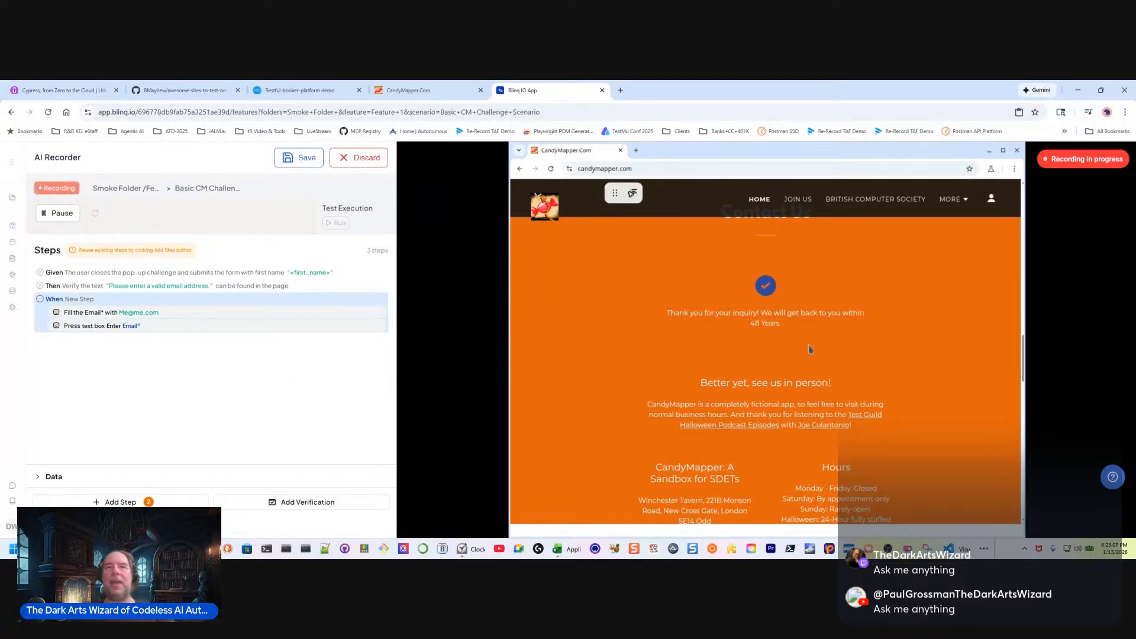
Step: Add a verification that the text "Thank you for your inquiry! We will get back to you within 48 Years." is found in the page
{"action": "scroll", "coordinate": [808, 379], "scroll_direction": "down", "scroll_amount": 3}
{"action": "scroll", "coordinate": [799, 402], "scroll_direction": "down", "scroll_amount": 2}
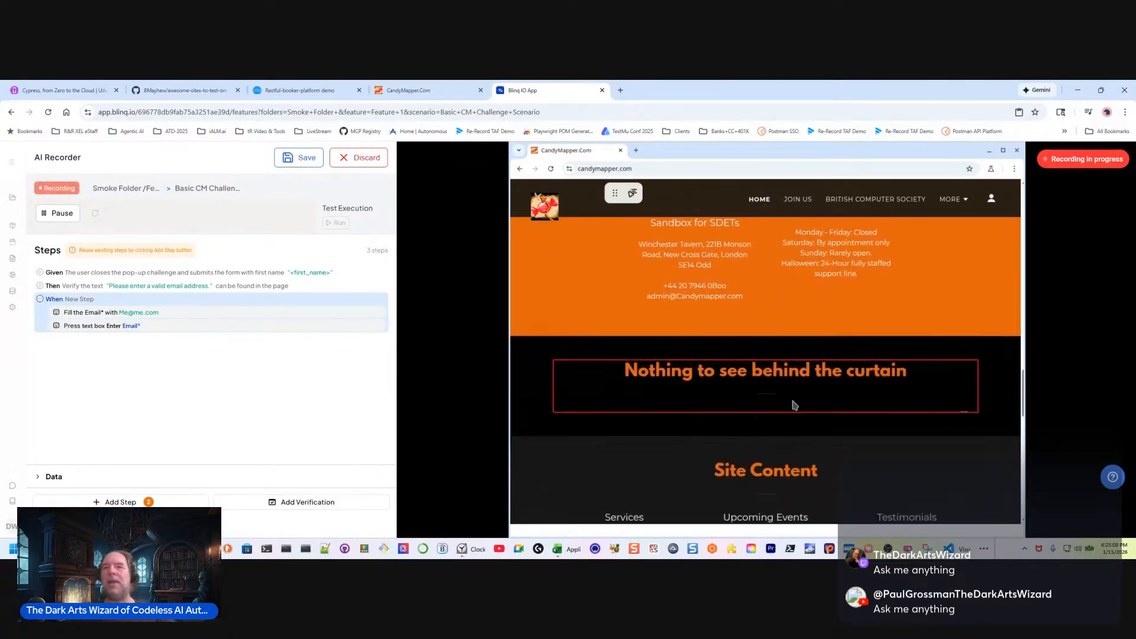
{"action": "scroll", "coordinate": [799, 402], "scroll_direction": "up", "scroll_amount": 5}
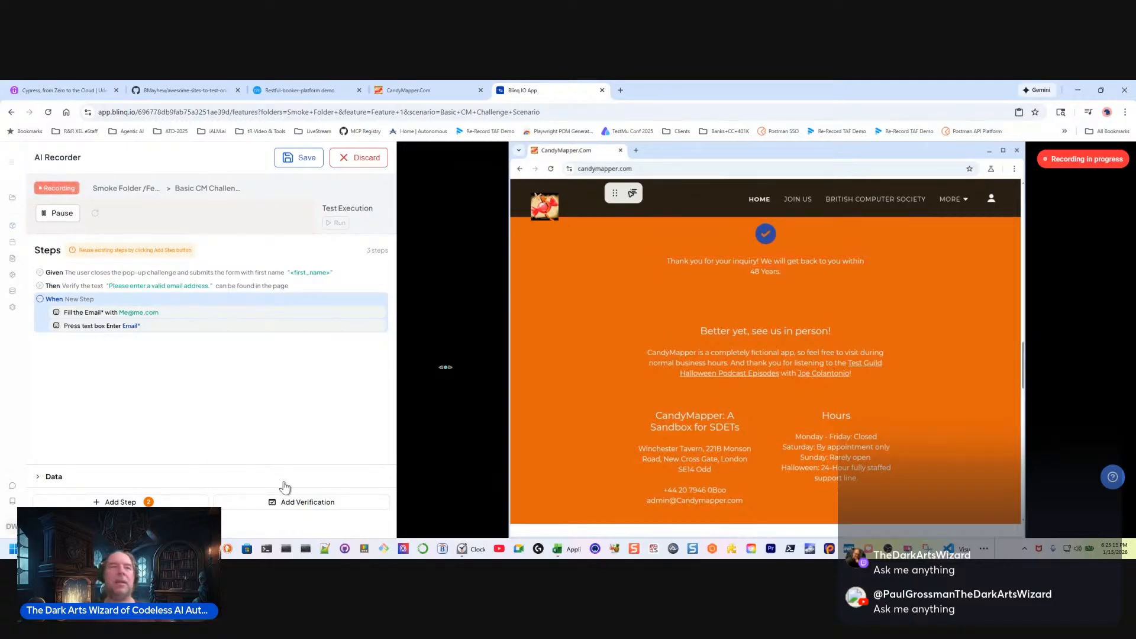
{"action": "left_click", "coordinate": [304, 502]}
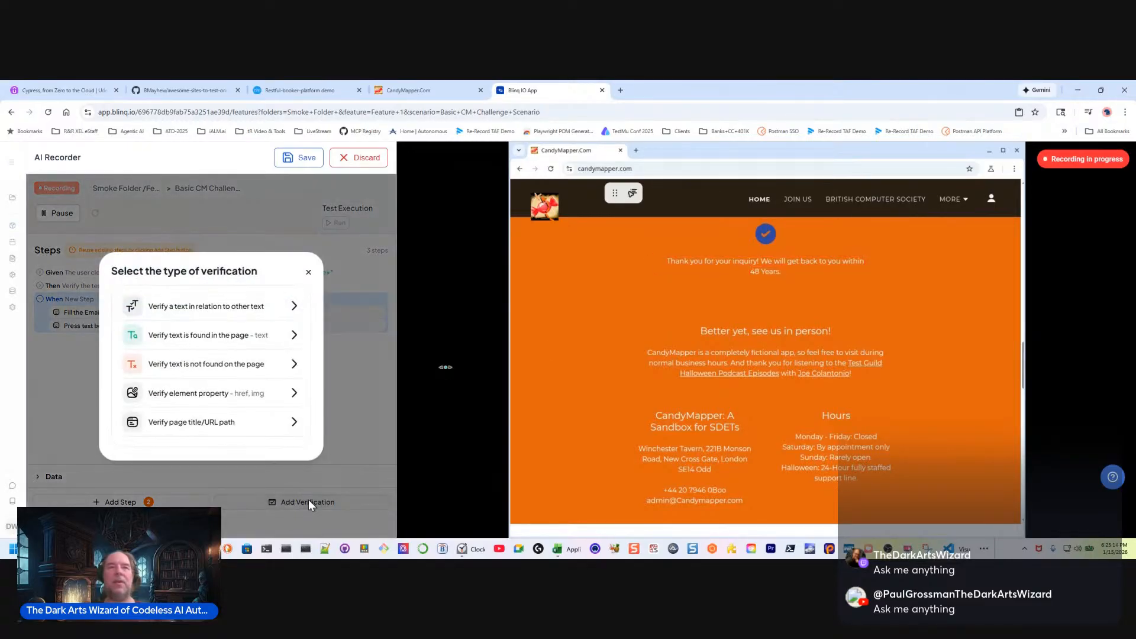
{"action": "left_click", "coordinate": [198, 343]}
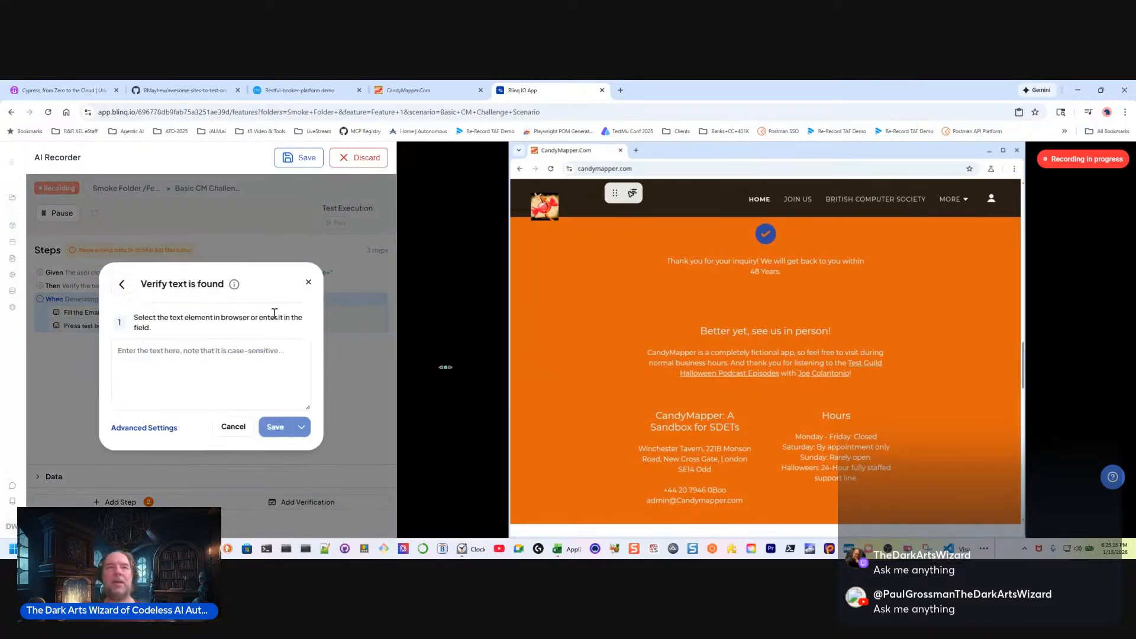
{"action": "left_click", "coordinate": [796, 266]}
{"action": "left_click", "coordinate": [275, 435]}
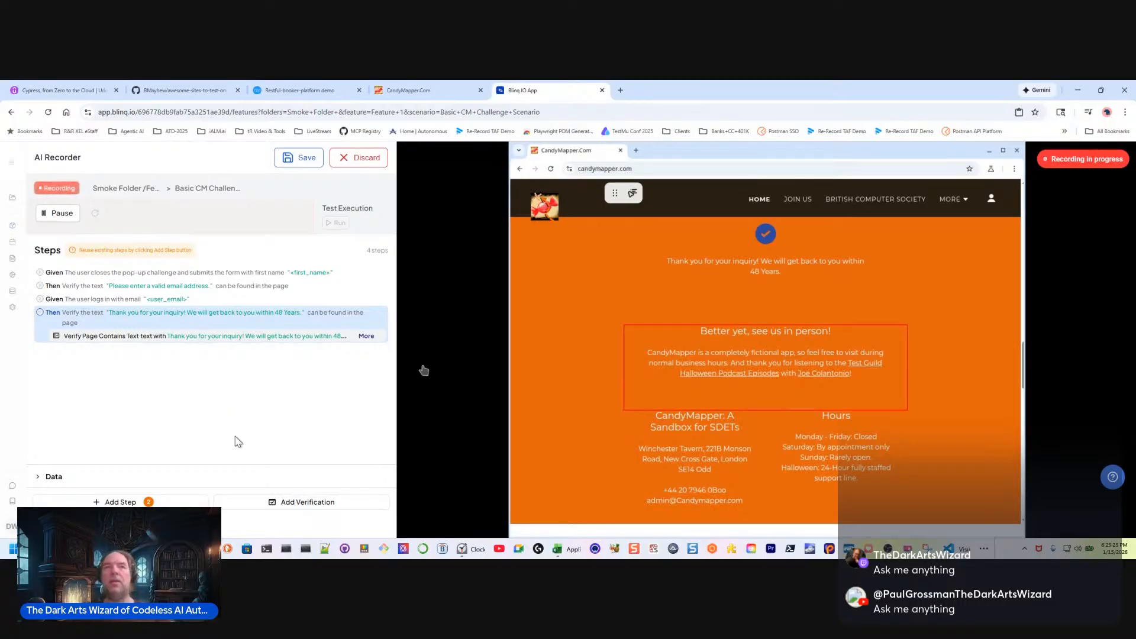
Step: Switch to the Clock app, stop and reset the stopwatch, and return to the AI Recorder
{"action": "key", "text": "alt+Tab"}
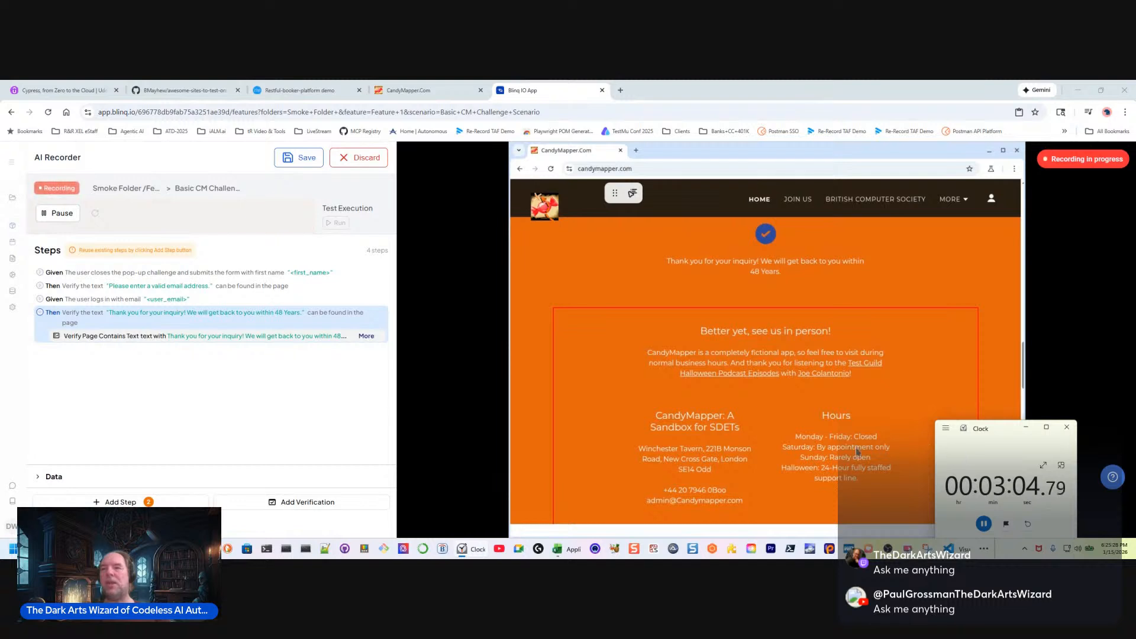
{"action": "left_click", "coordinate": [194, 387]}
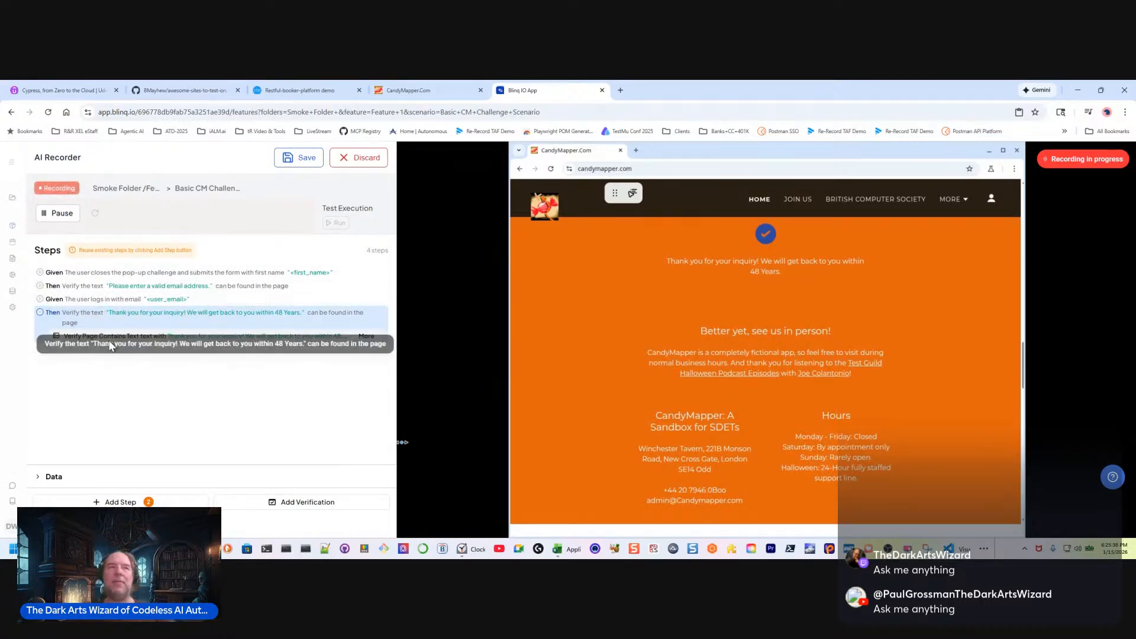
{"action": "key", "text": "alt+Tab"}
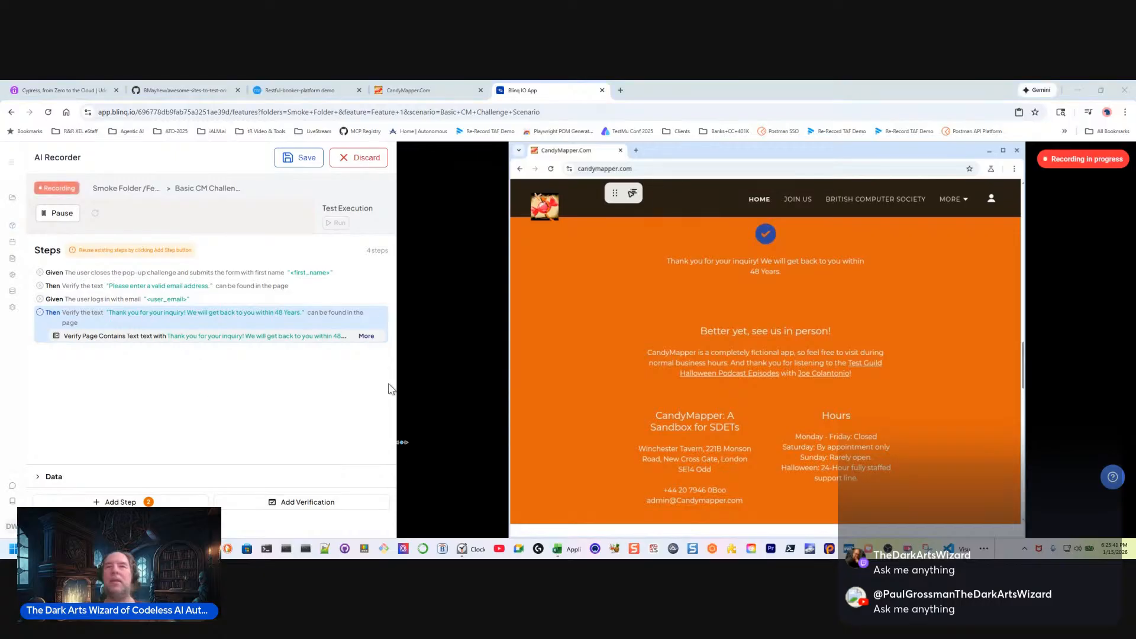
{"action": "left_click", "coordinate": [984, 525]}
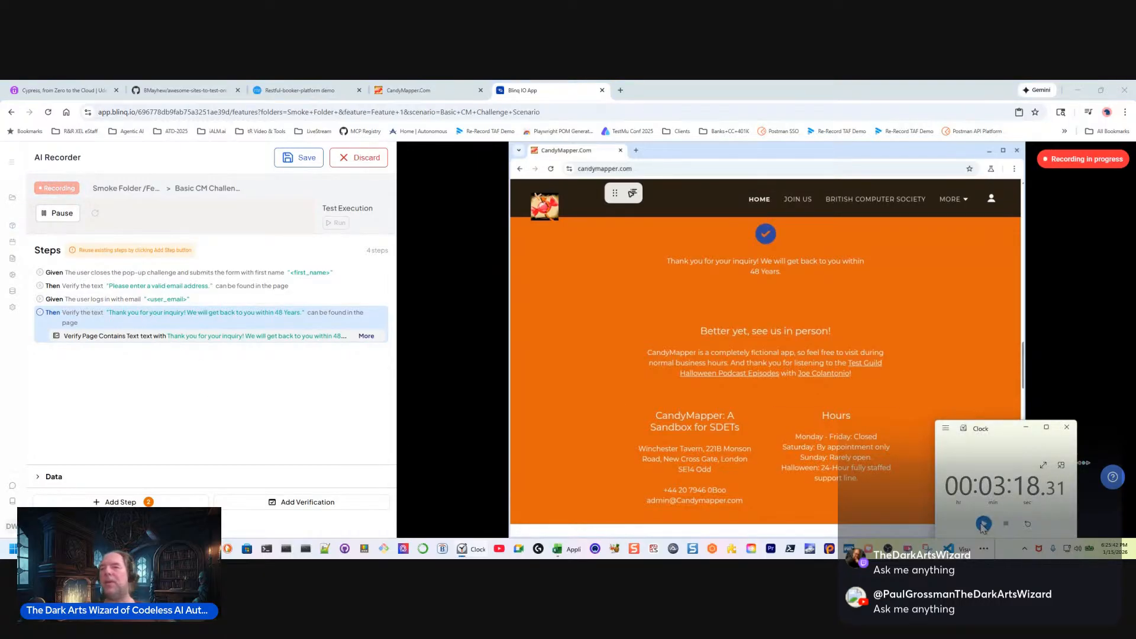
{"action": "left_click", "coordinate": [1029, 525]}
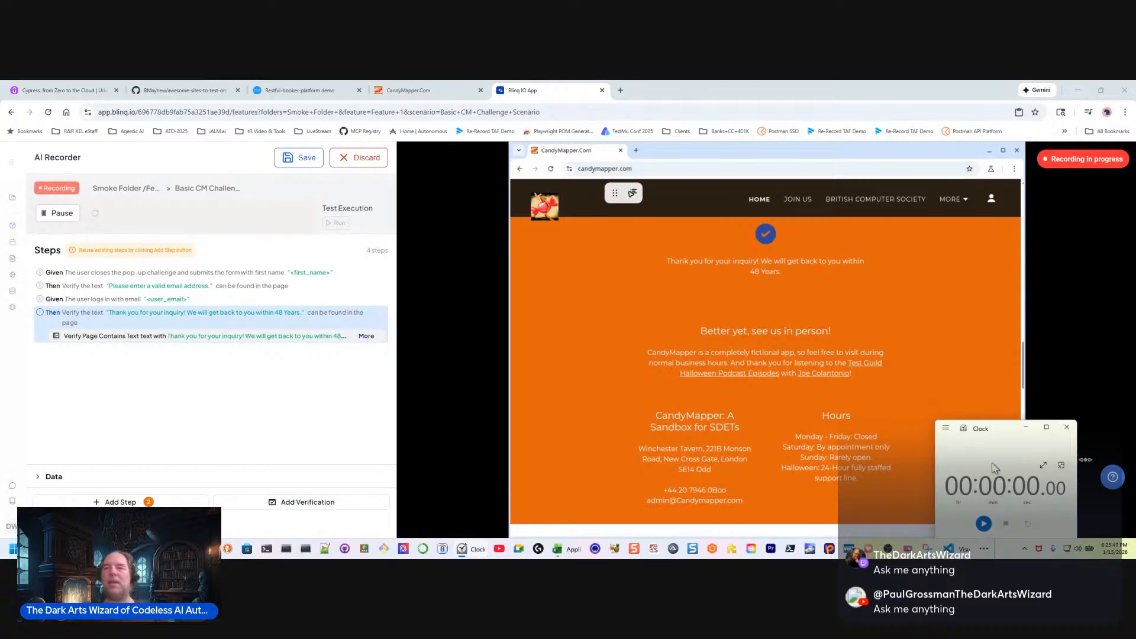
{"action": "left_click", "coordinate": [193, 399]}
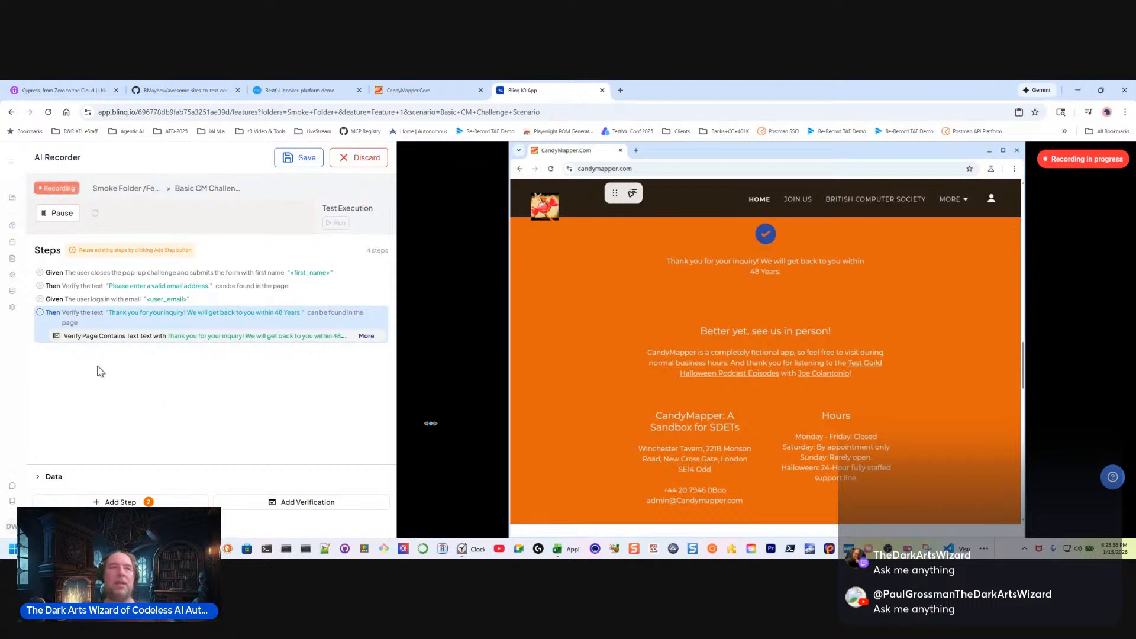
Step: Expand the recorded Given and Then steps one after another to review the actions inside each
{"action": "left_click", "coordinate": [41, 274]}
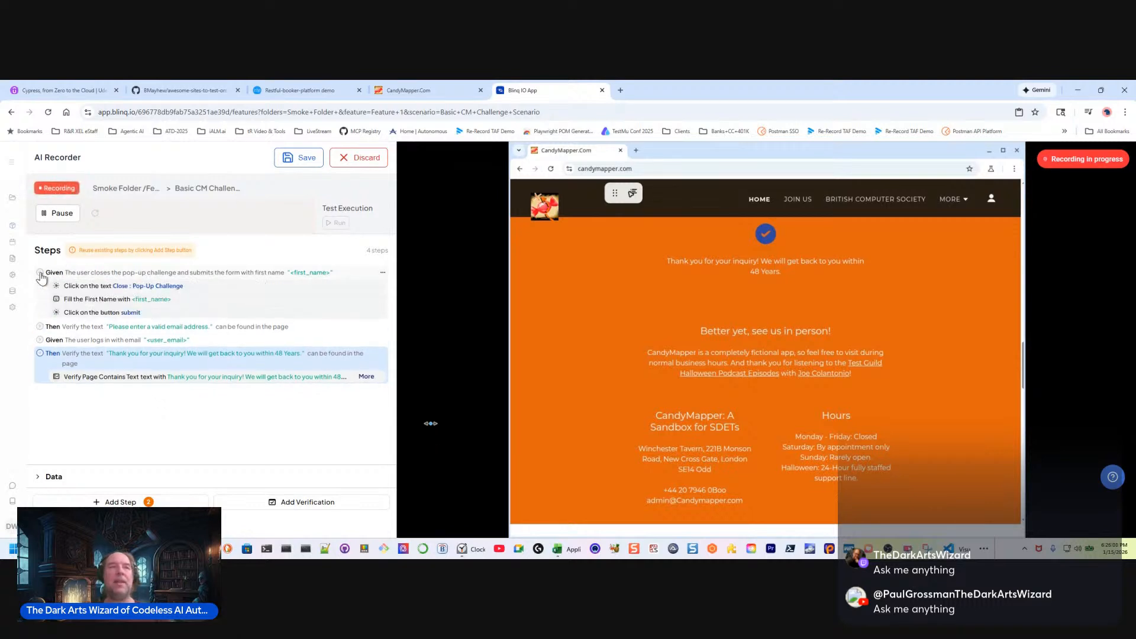
{"action": "left_click", "coordinate": [40, 329]}
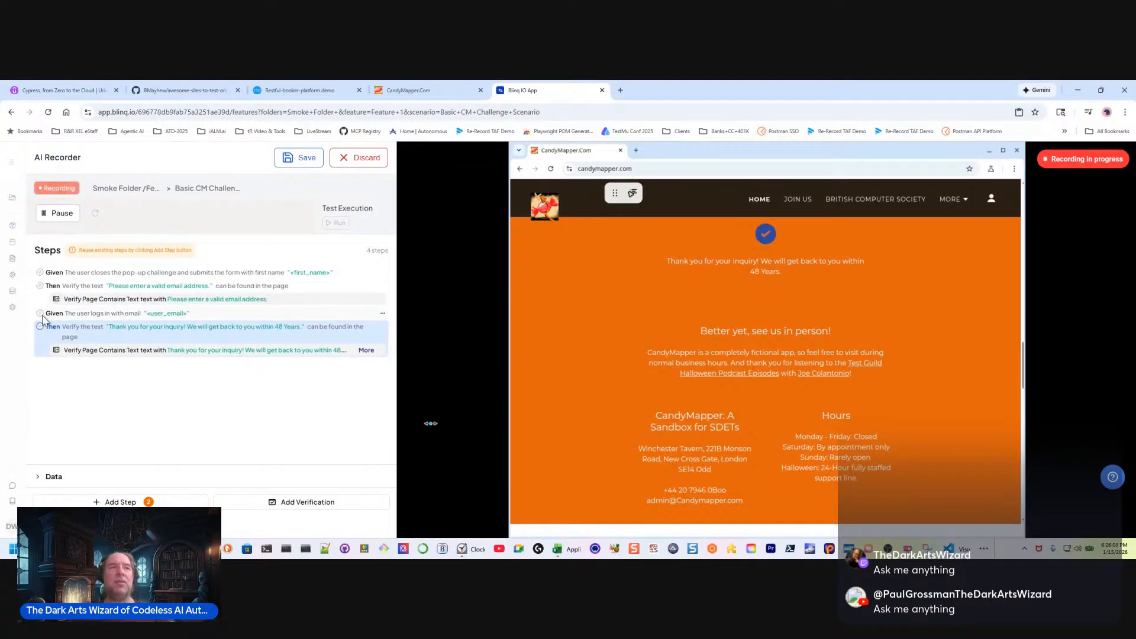
{"action": "left_click", "coordinate": [40, 314]}
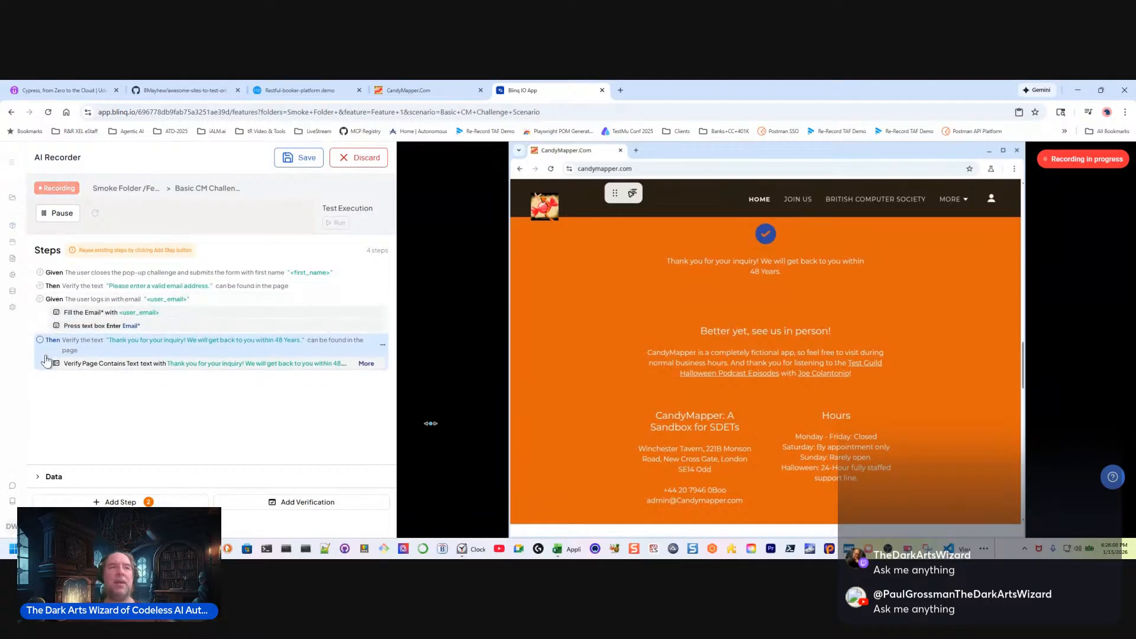
{"action": "left_click", "coordinate": [39, 273]}
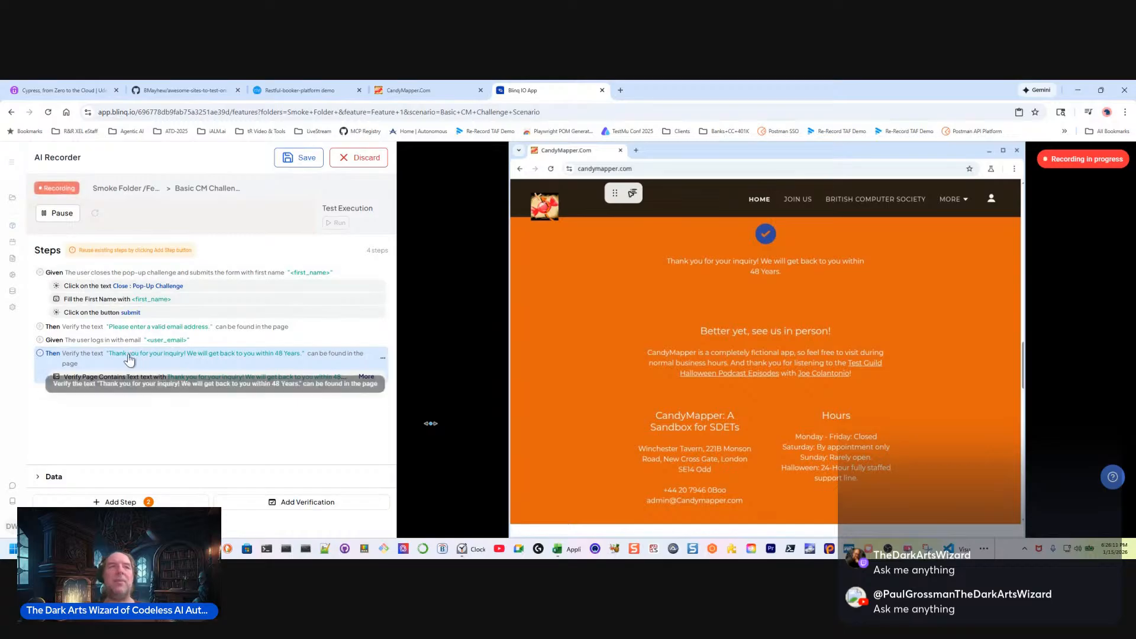
Step: Examine the parameter choices for the First Name fill action and close its value editor
{"action": "left_click", "coordinate": [152, 300]}
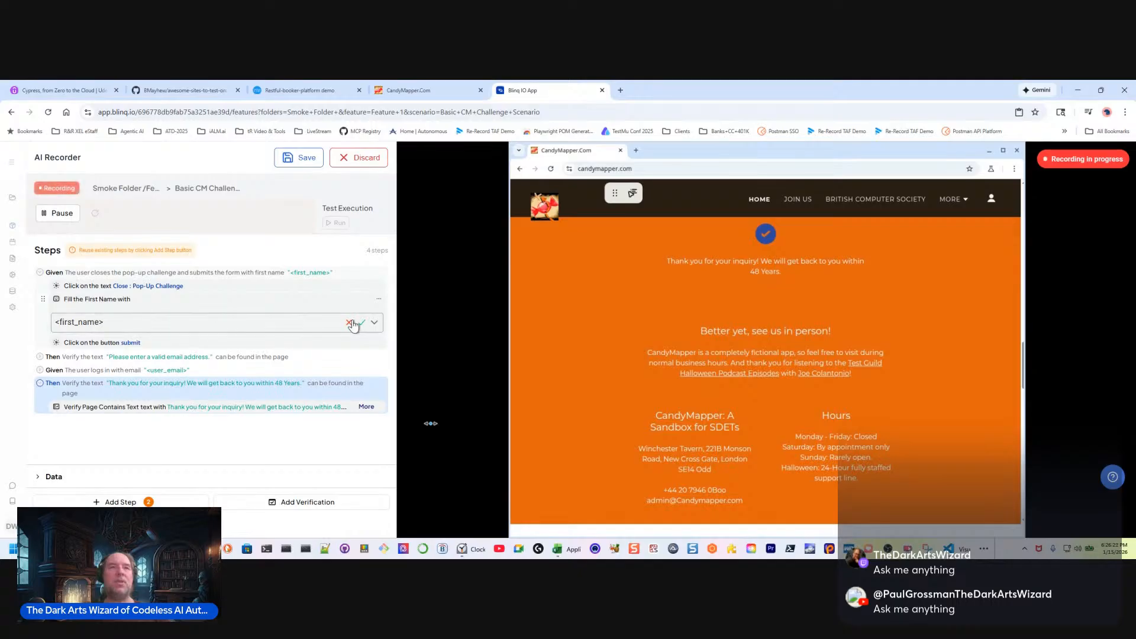
{"action": "left_click", "coordinate": [375, 323]}
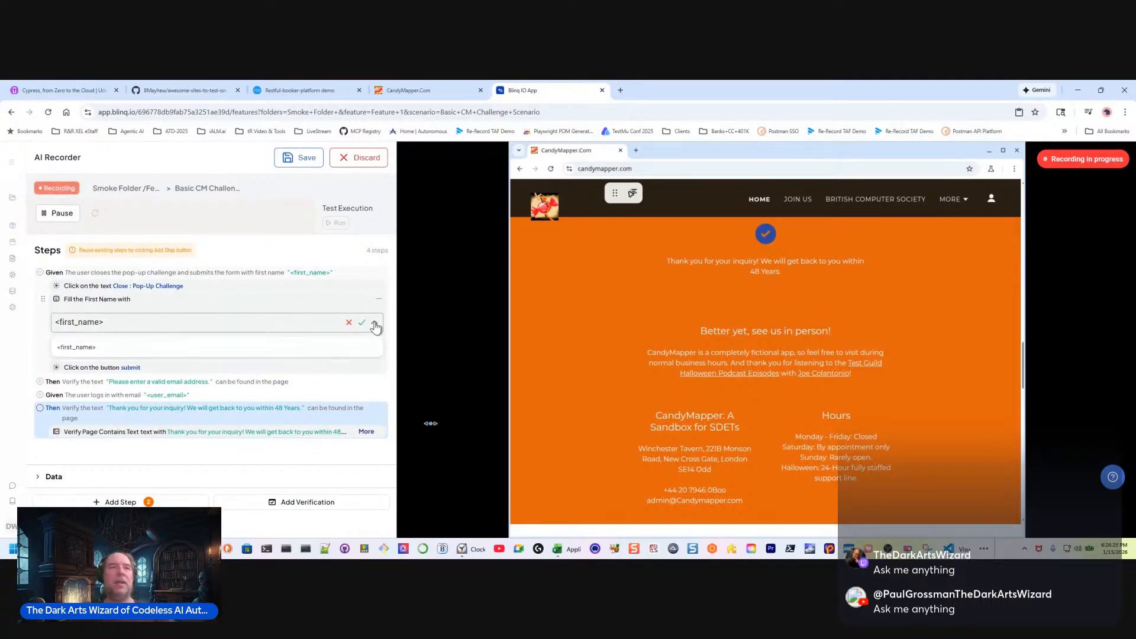
{"action": "left_click", "coordinate": [377, 325]}
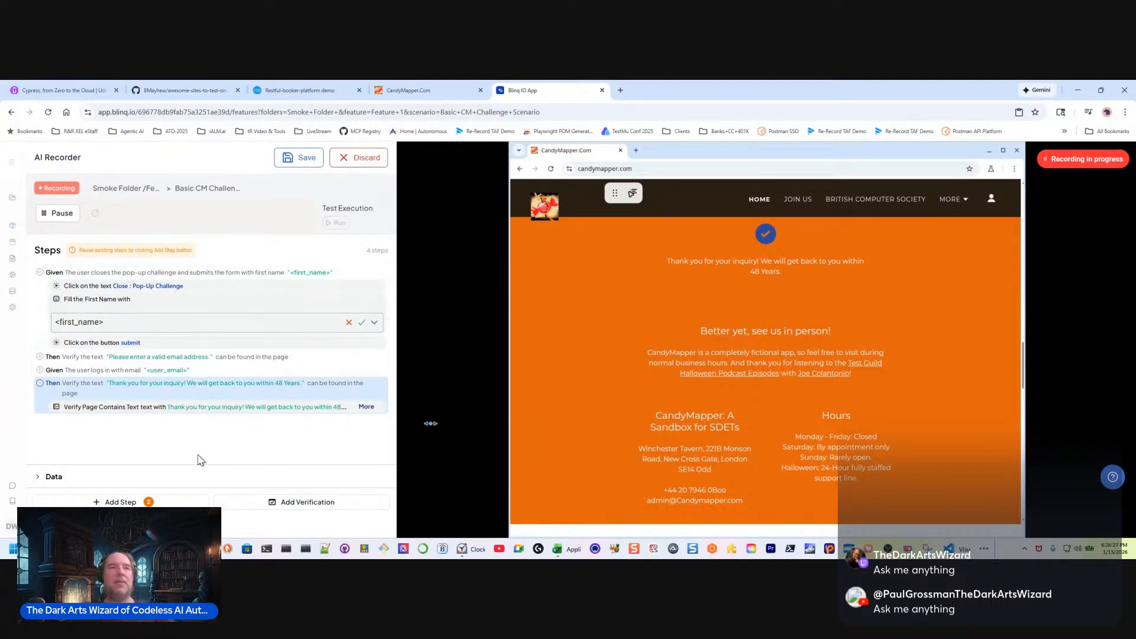
{"action": "left_click", "coordinate": [196, 430]}
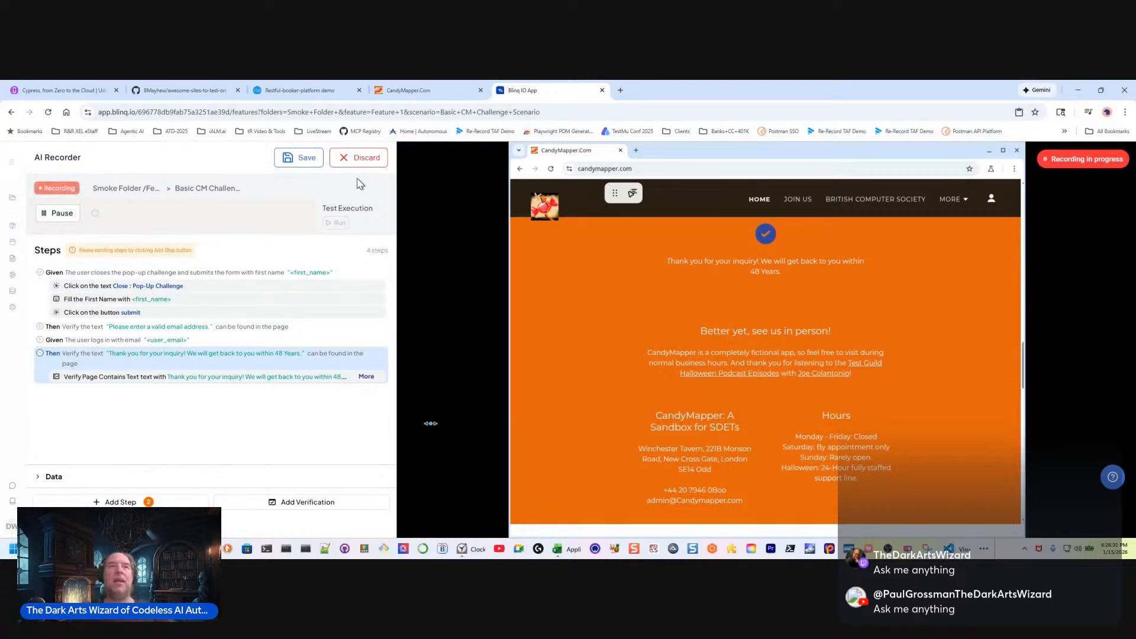
Step: Save the recorded scenario and select its e-mail error verification and e-mail login steps for review
{"action": "left_click", "coordinate": [306, 158]}
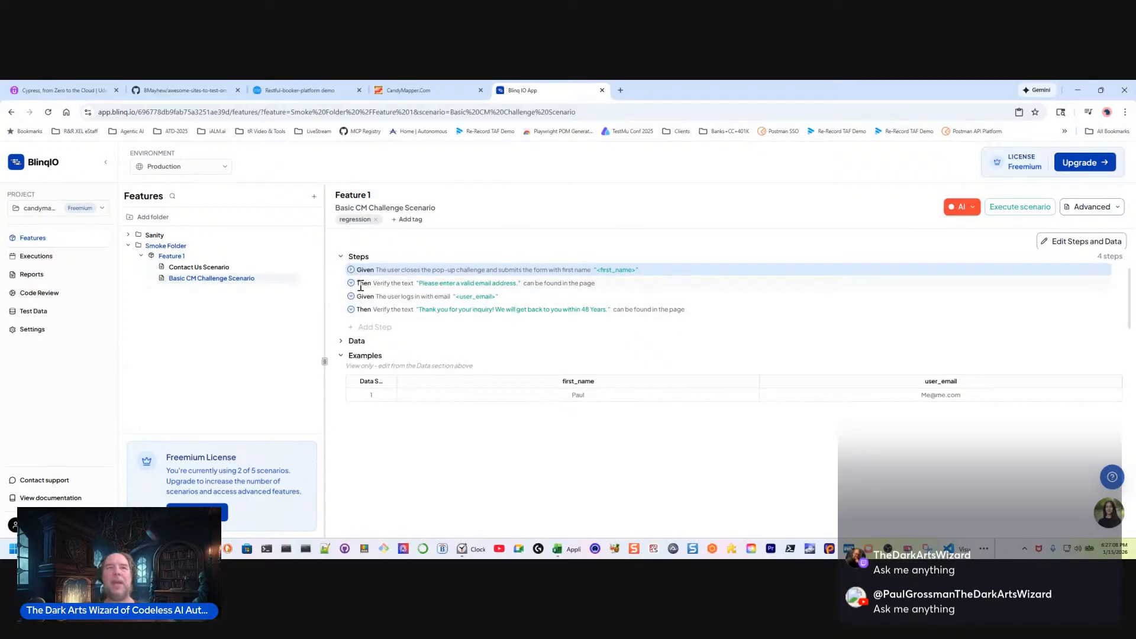
{"action": "left_click", "coordinate": [351, 284]}
{"action": "left_click", "coordinate": [352, 297]}
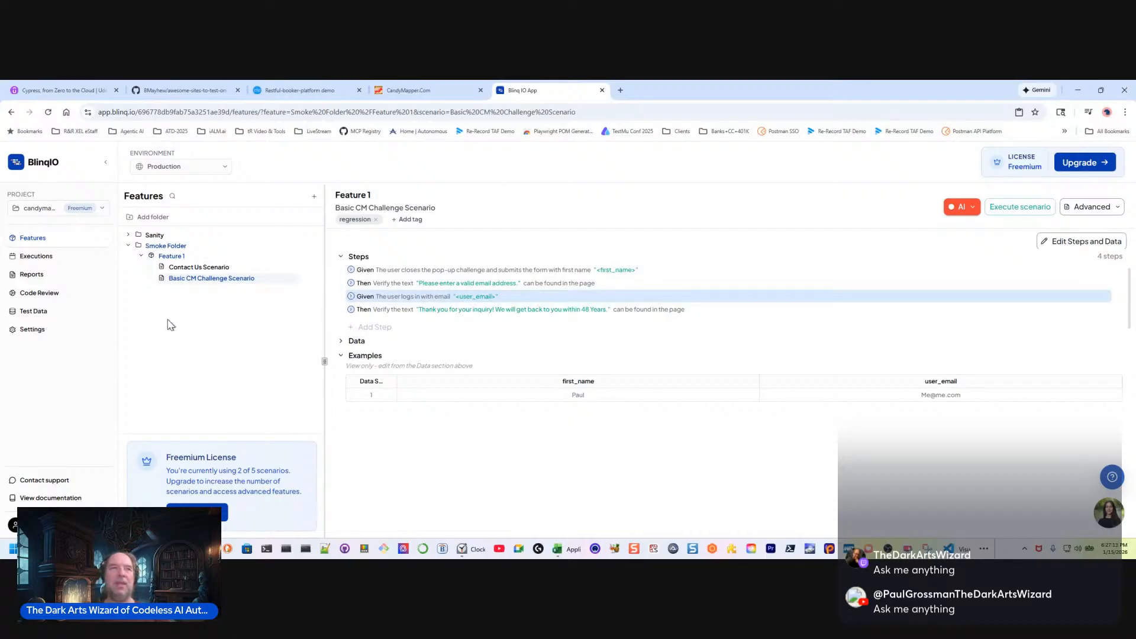
Step: Reopen the scenario in the AI Recorder, run its test, and time the run with the Clock app's stopwatch
{"action": "left_click", "coordinate": [960, 210]}
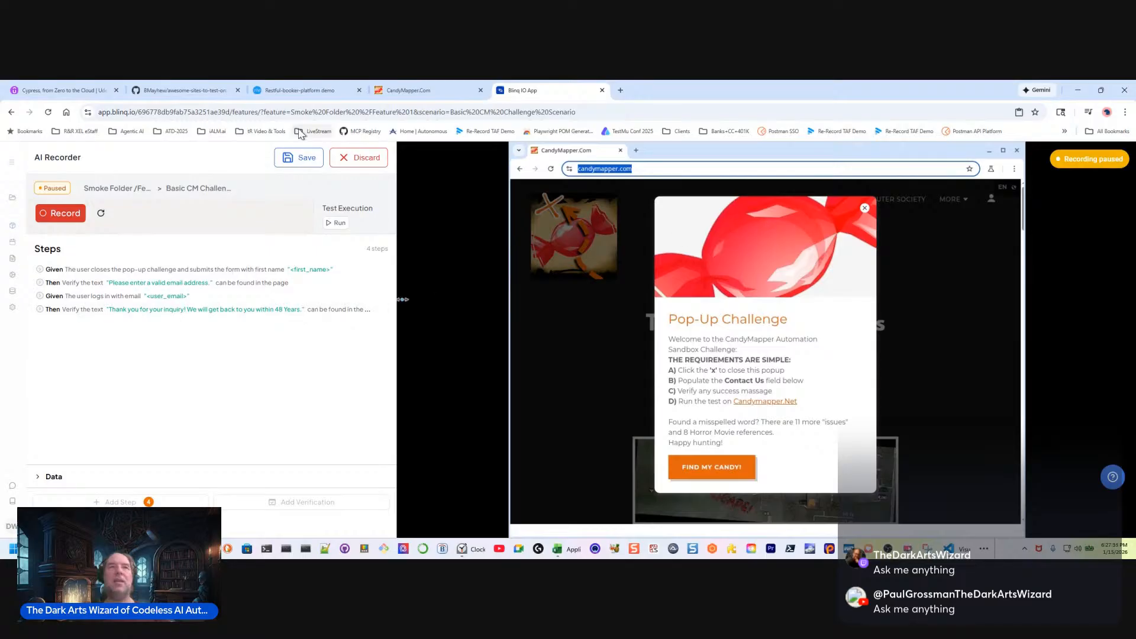
{"action": "left_click", "coordinate": [338, 225]}
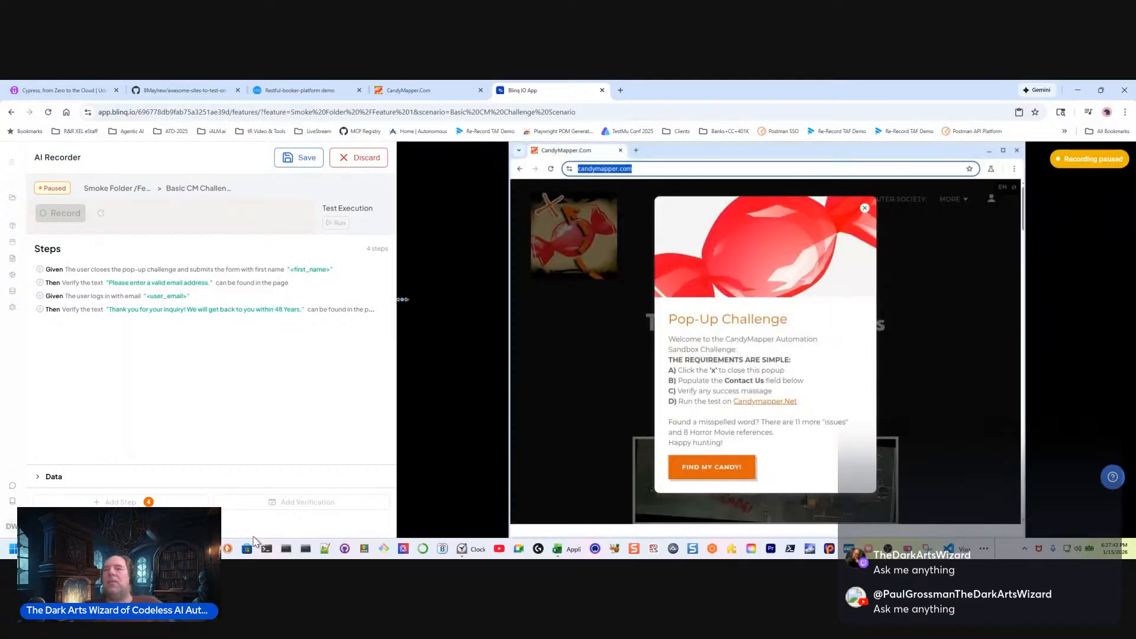
{"action": "key", "text": "alt+Tab"}
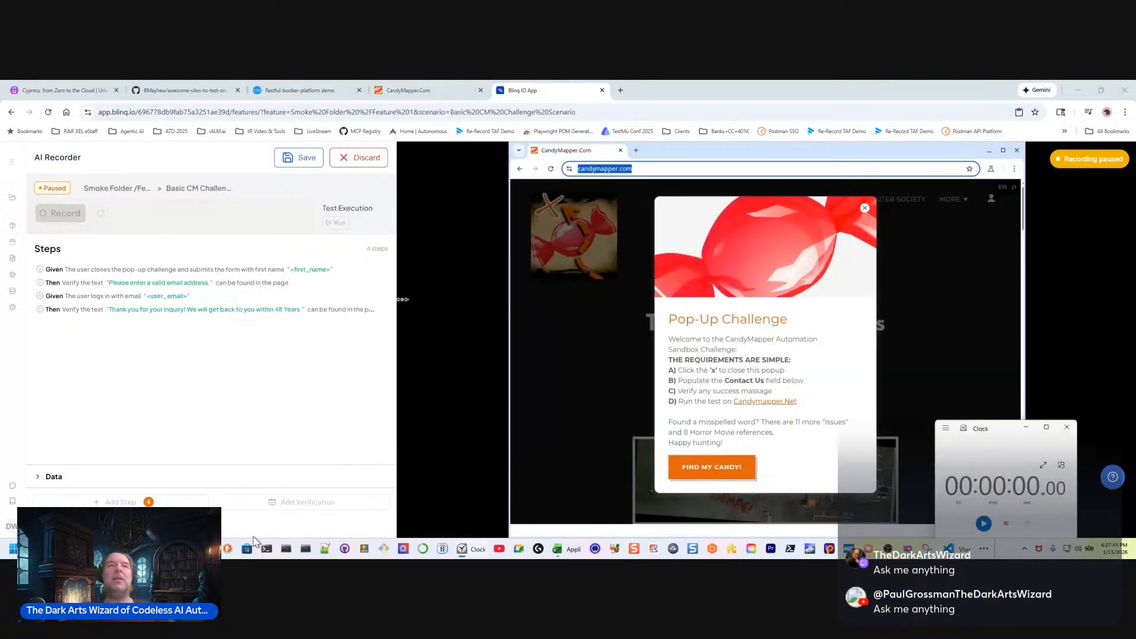
{"action": "left_click", "coordinate": [984, 524]}
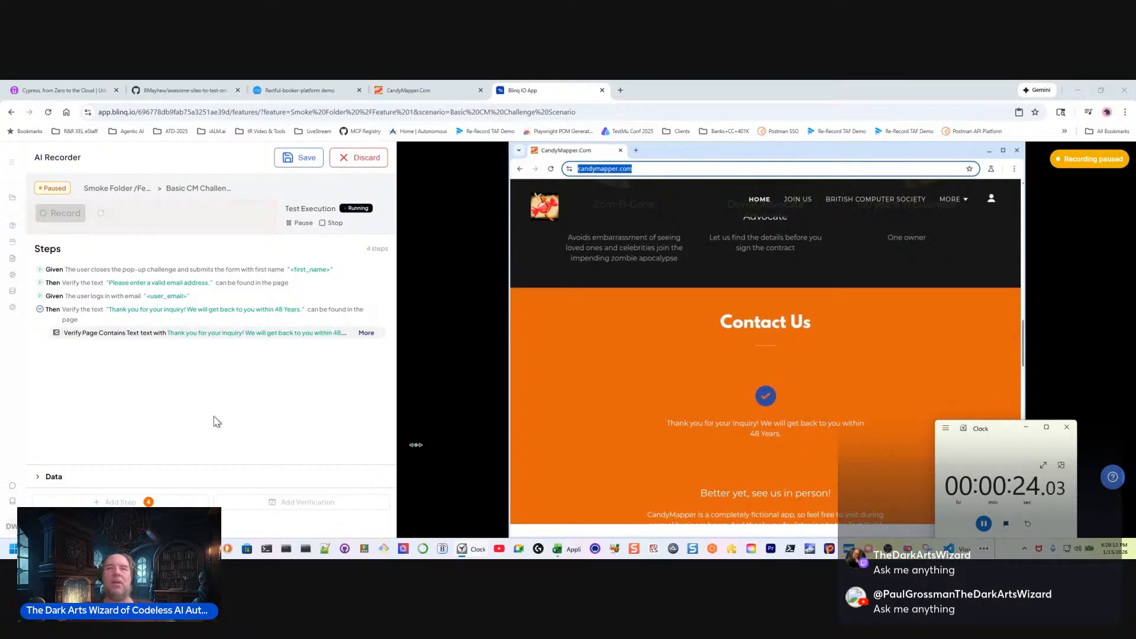
{"action": "left_click", "coordinate": [984, 525]}
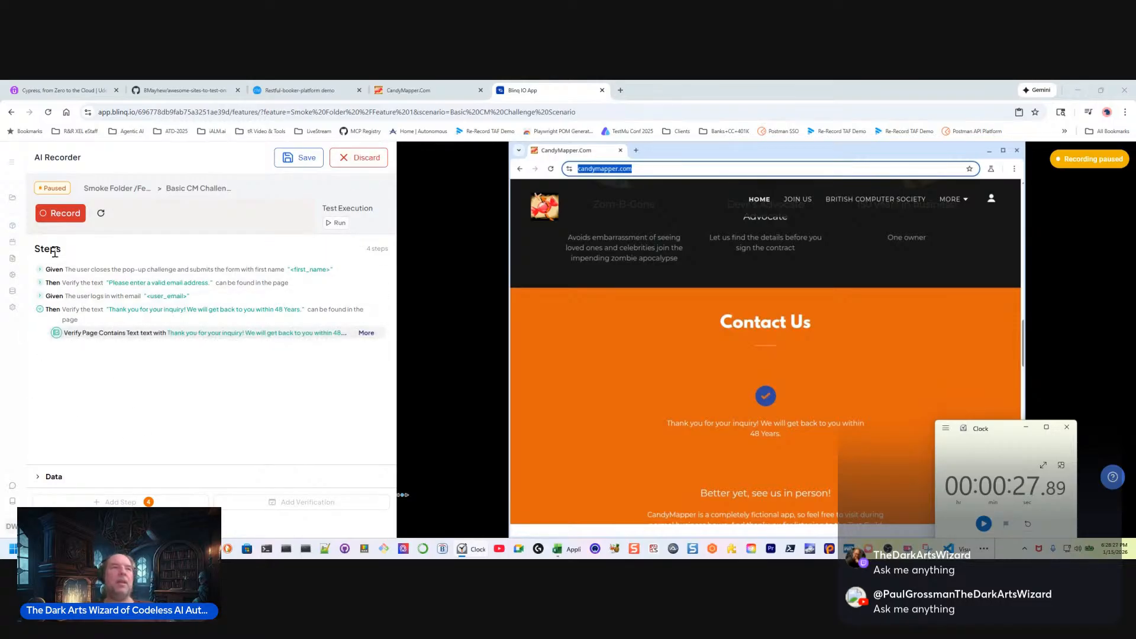
Step: Expand the first Given and Then steps of the executed test to review the actions that ran
{"action": "left_click", "coordinate": [40, 283]}
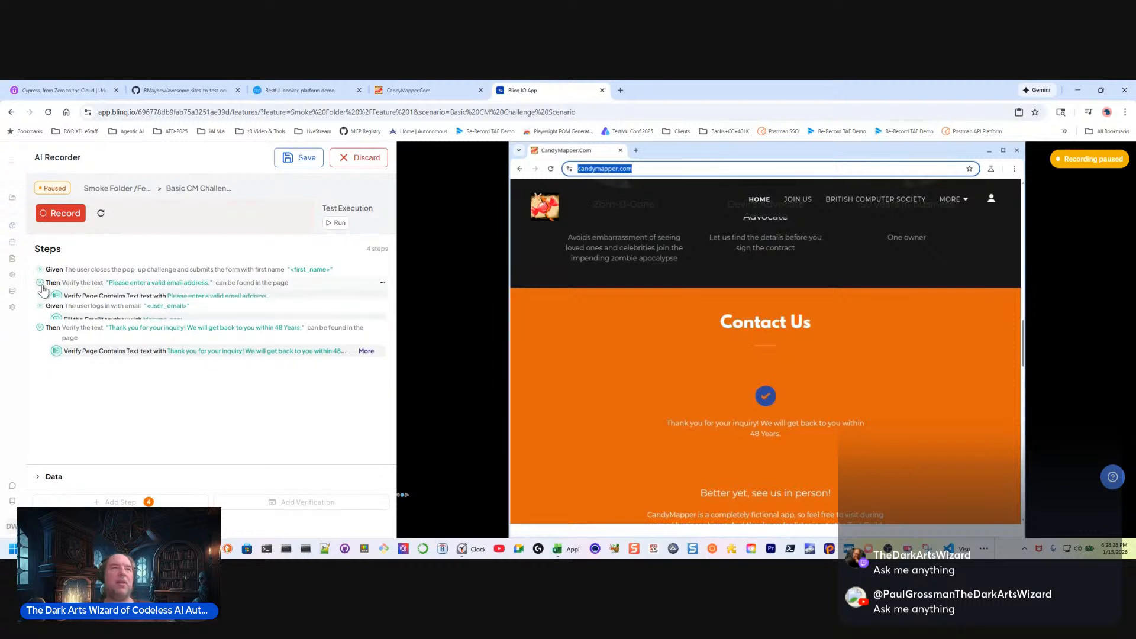
{"action": "left_click", "coordinate": [39, 270]}
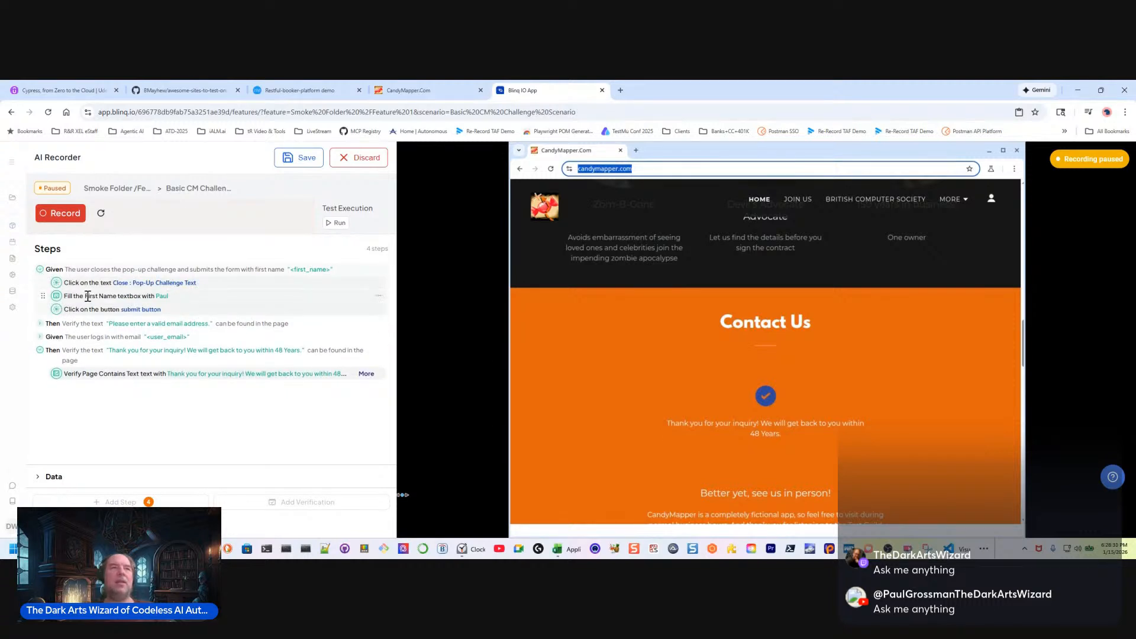
{"action": "left_click_drag", "start_coordinate": [87, 297], "coordinate": [85, 297]}
{"action": "left_click", "coordinate": [221, 430]}
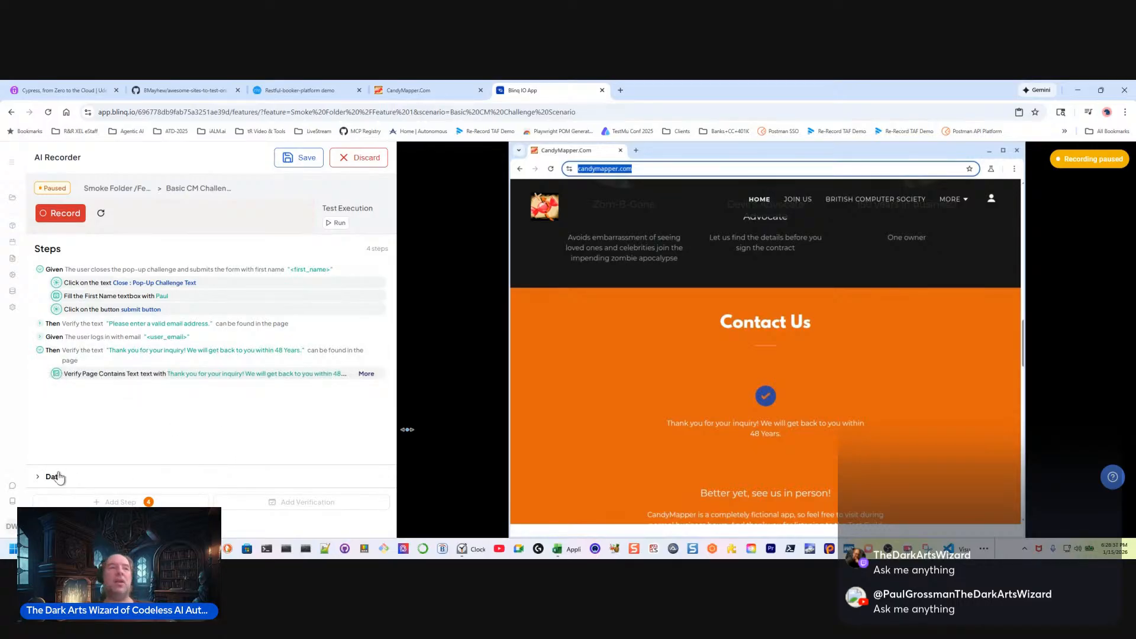
Step: Review the scenario's parameters and env test data, and save the scenario
{"action": "left_click", "coordinate": [58, 477]}
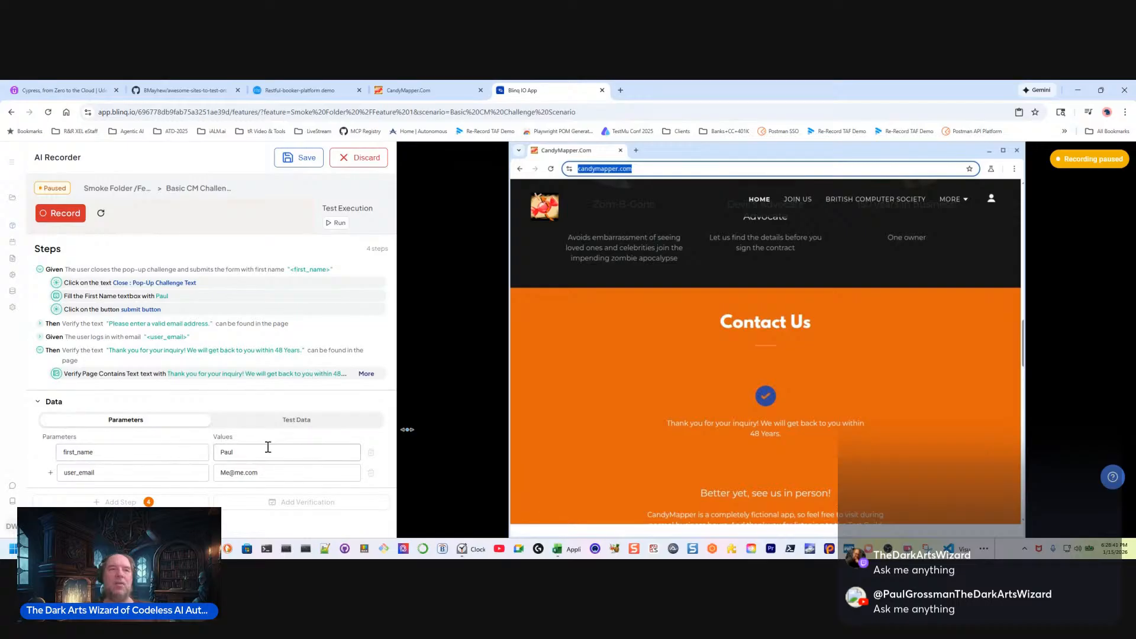
{"action": "left_click", "coordinate": [296, 421]}
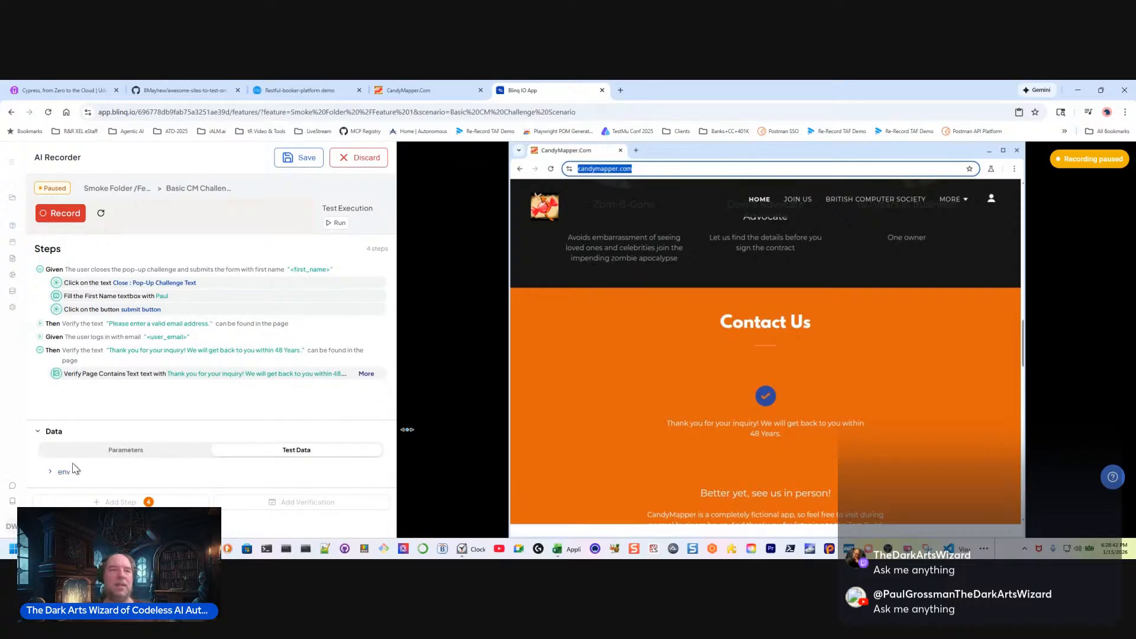
{"action": "left_click", "coordinate": [53, 474]}
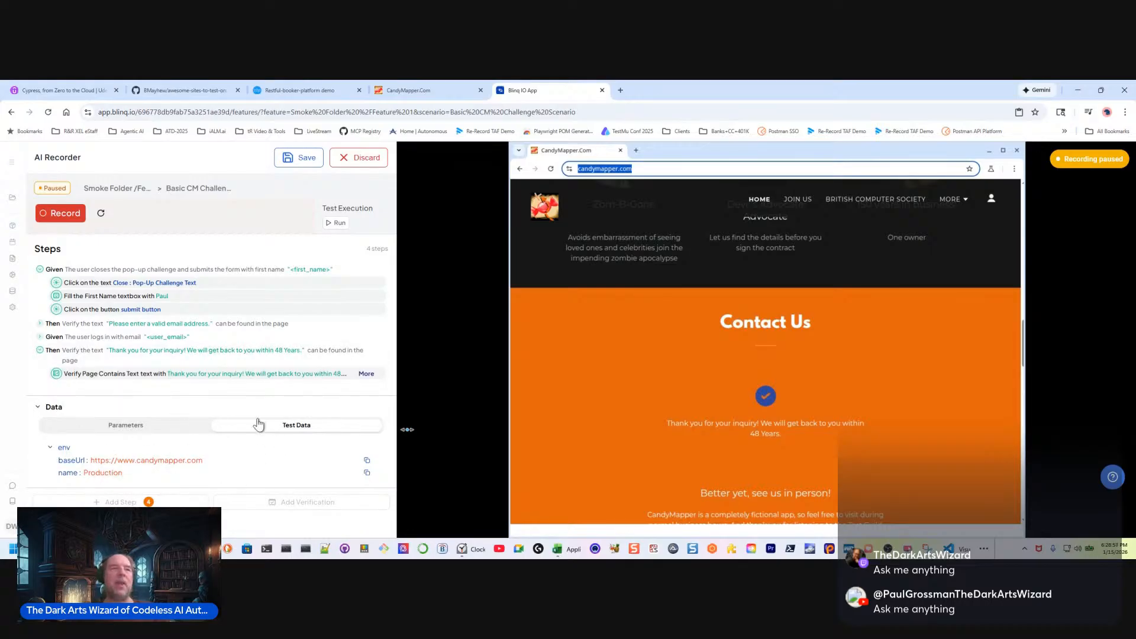
{"action": "left_click", "coordinate": [109, 428]}
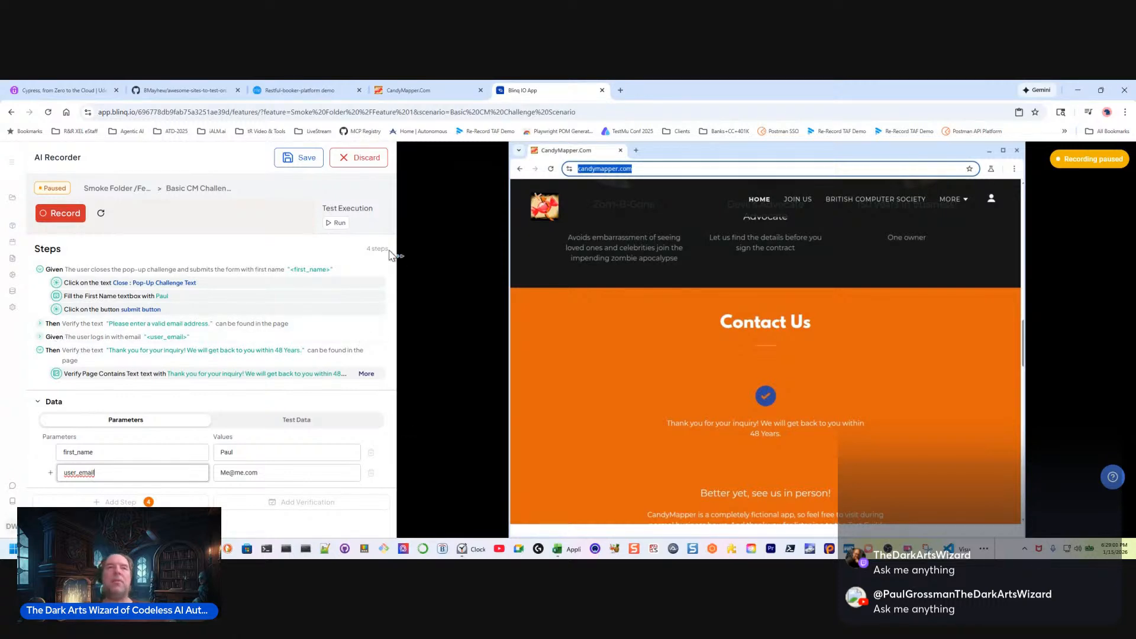
{"action": "left_click", "coordinate": [301, 157]}
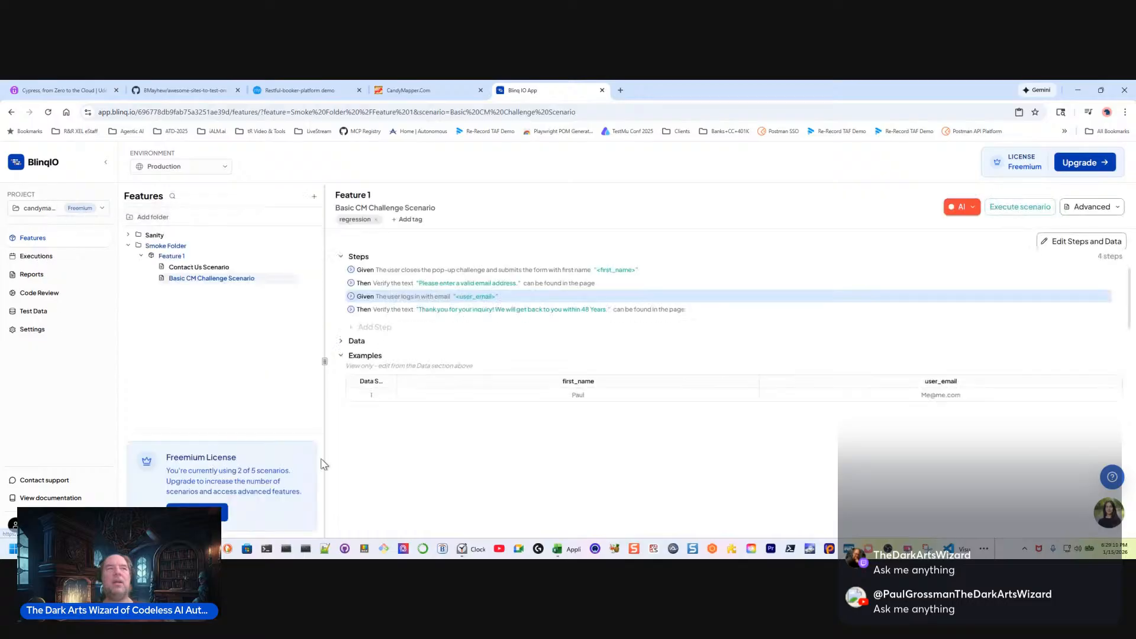
Step: Open Candymapper Execution for editing and add Scenario Group 2 with the regression tag to Flow 1
{"action": "left_click", "coordinate": [39, 256]}
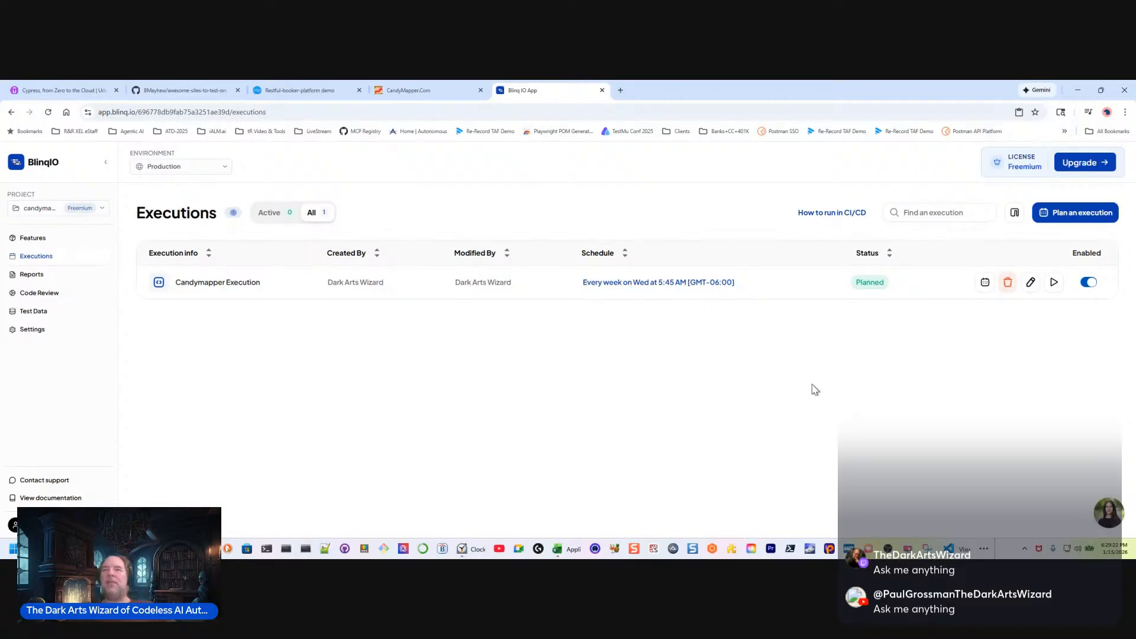
{"action": "left_click", "coordinate": [1096, 283]}
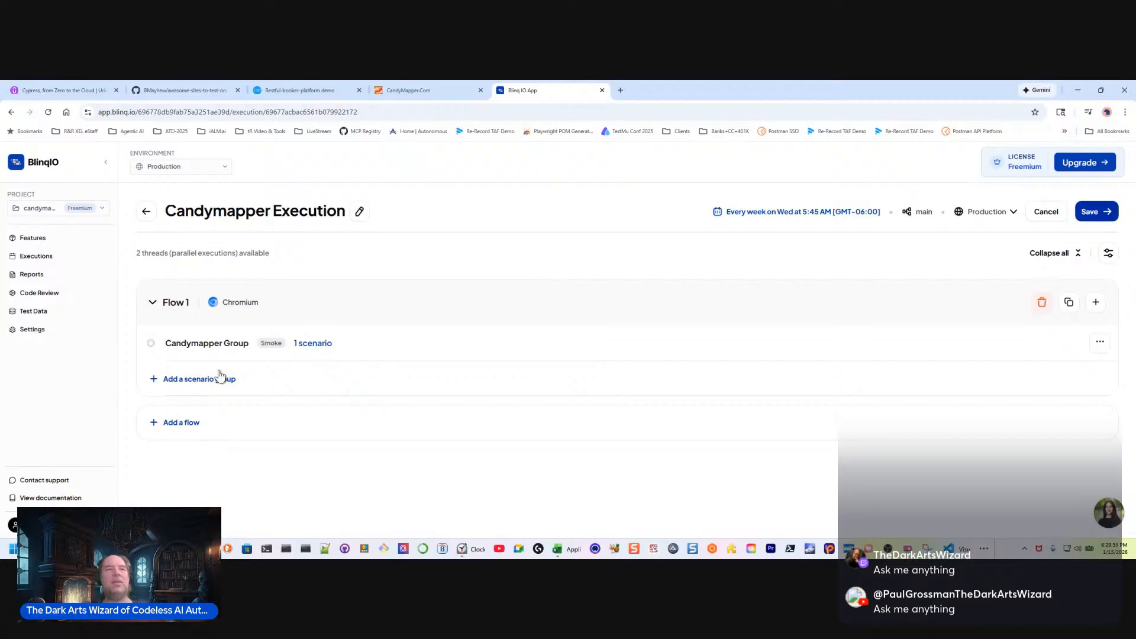
{"action": "left_click", "coordinate": [183, 380]}
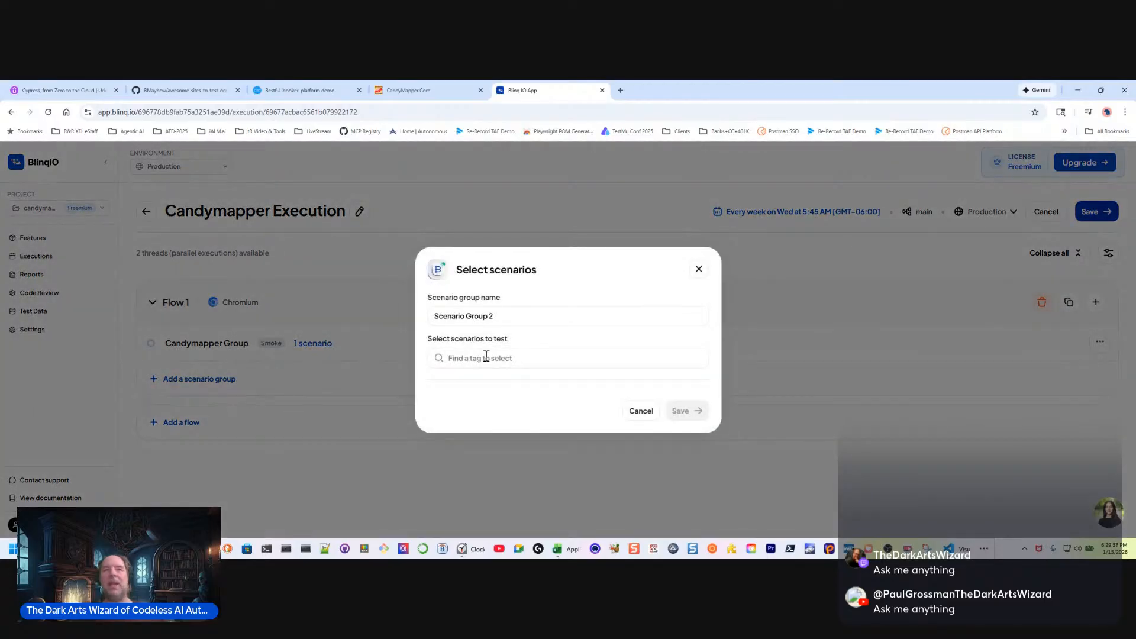
{"action": "left_click", "coordinate": [477, 359]}
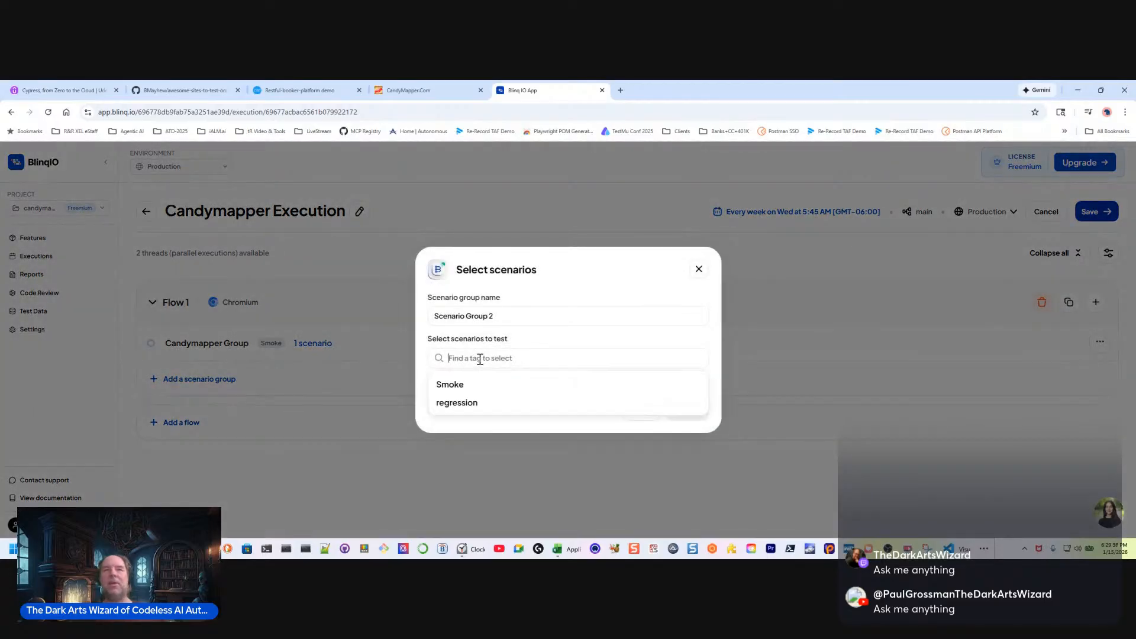
{"action": "left_click", "coordinate": [461, 405]}
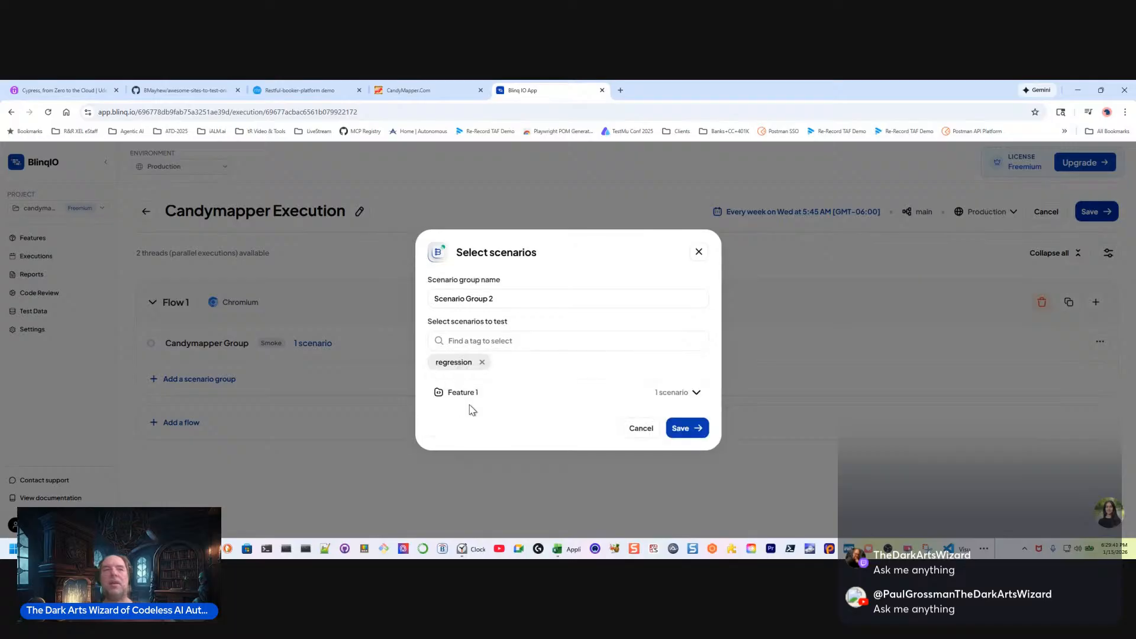
{"action": "left_click", "coordinate": [684, 431]}
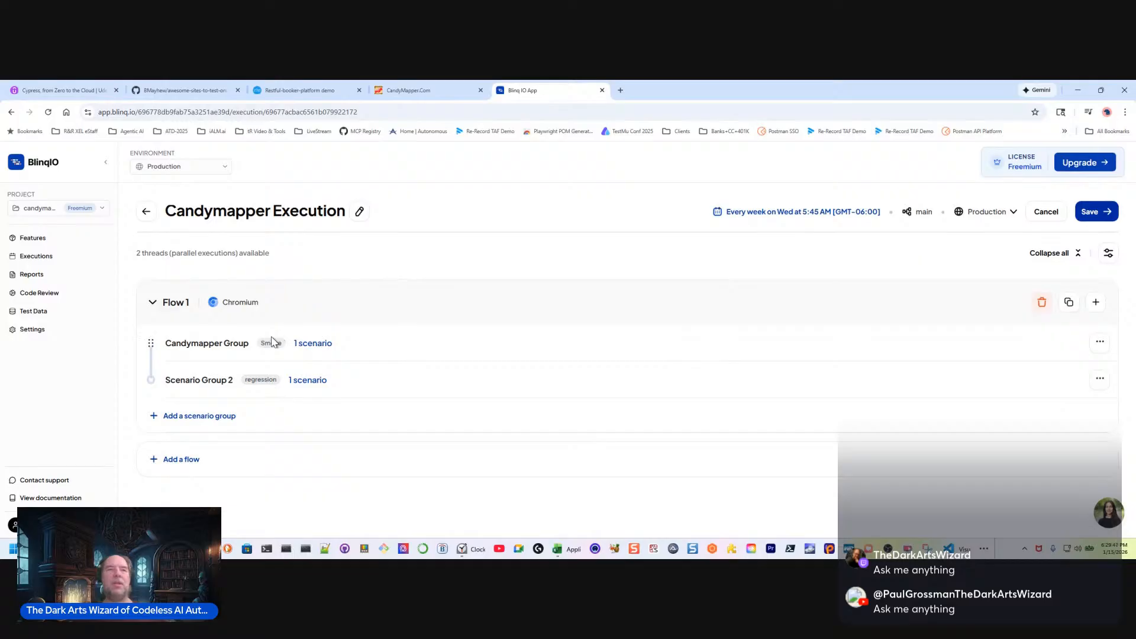
Step: Compare the tags assigned to Contact Us Scenario and Basic CM Challenge Scenario in Feature 1
{"action": "left_click", "coordinate": [30, 240]}
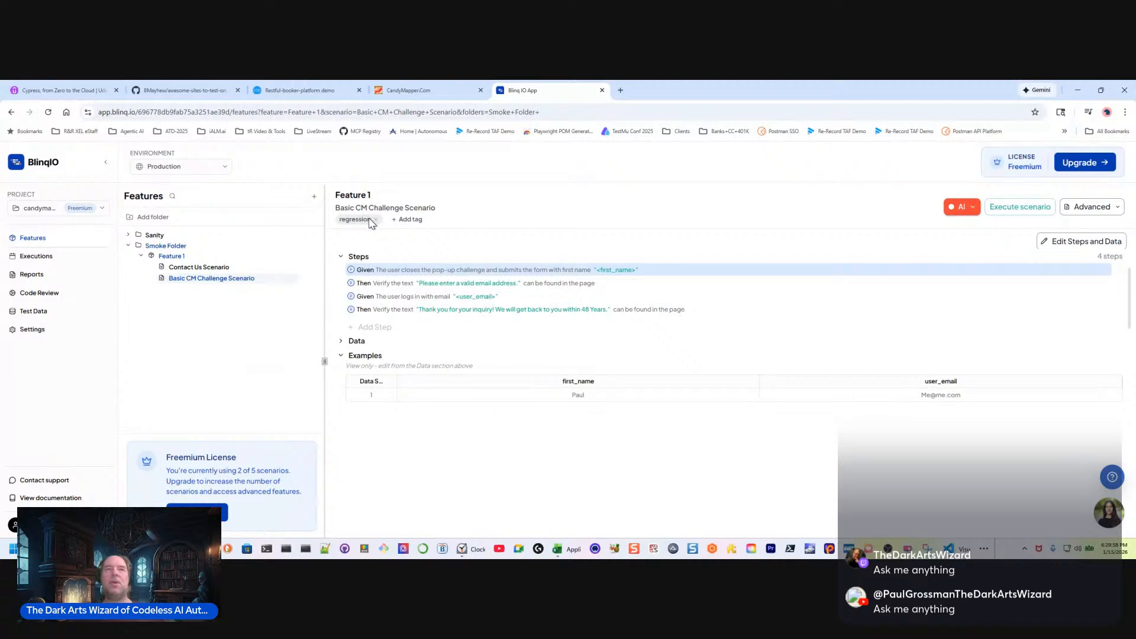
{"action": "left_click", "coordinate": [240, 268]}
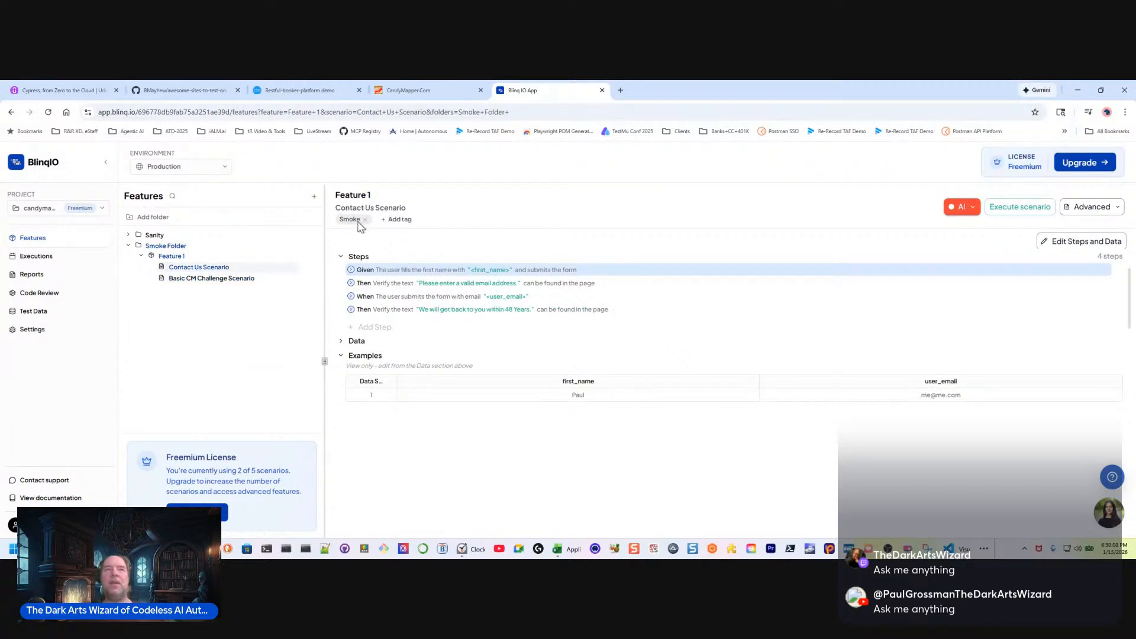
{"action": "left_click", "coordinate": [260, 279]}
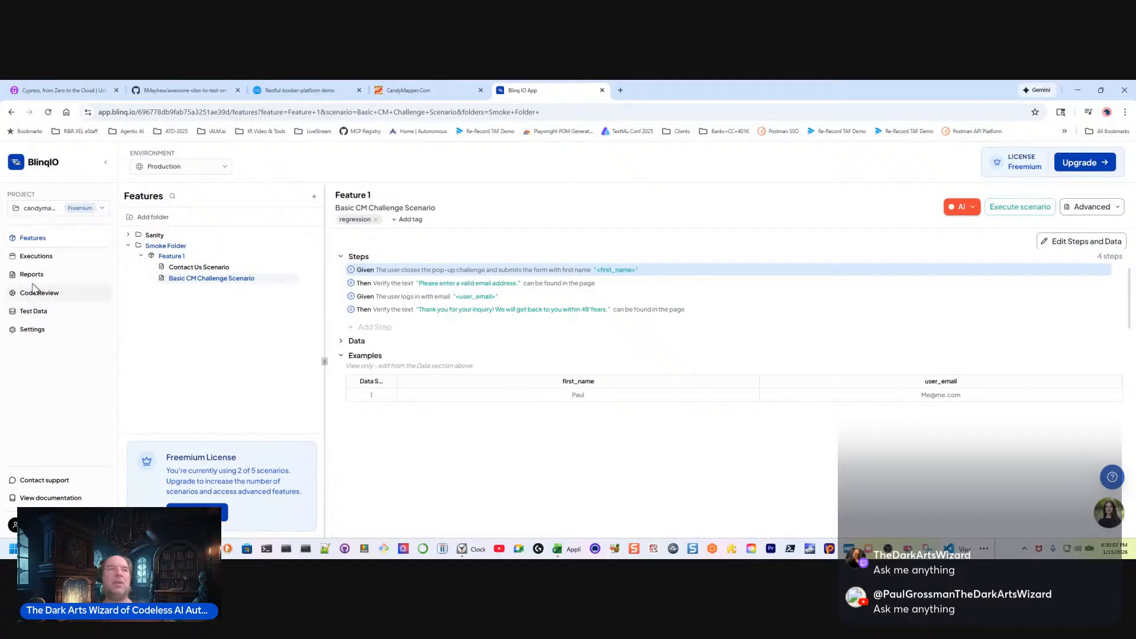
Step: Return to the executions list and open the definition form for a new planned execution
{"action": "left_click", "coordinate": [34, 256]}
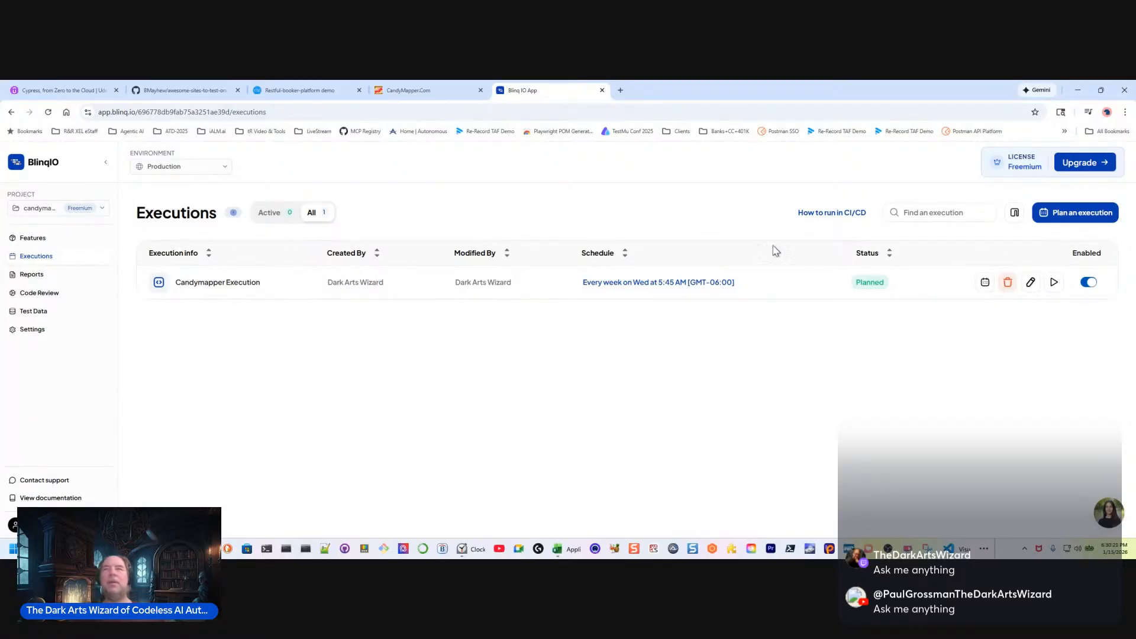
{"action": "left_click", "coordinate": [1067, 215]}
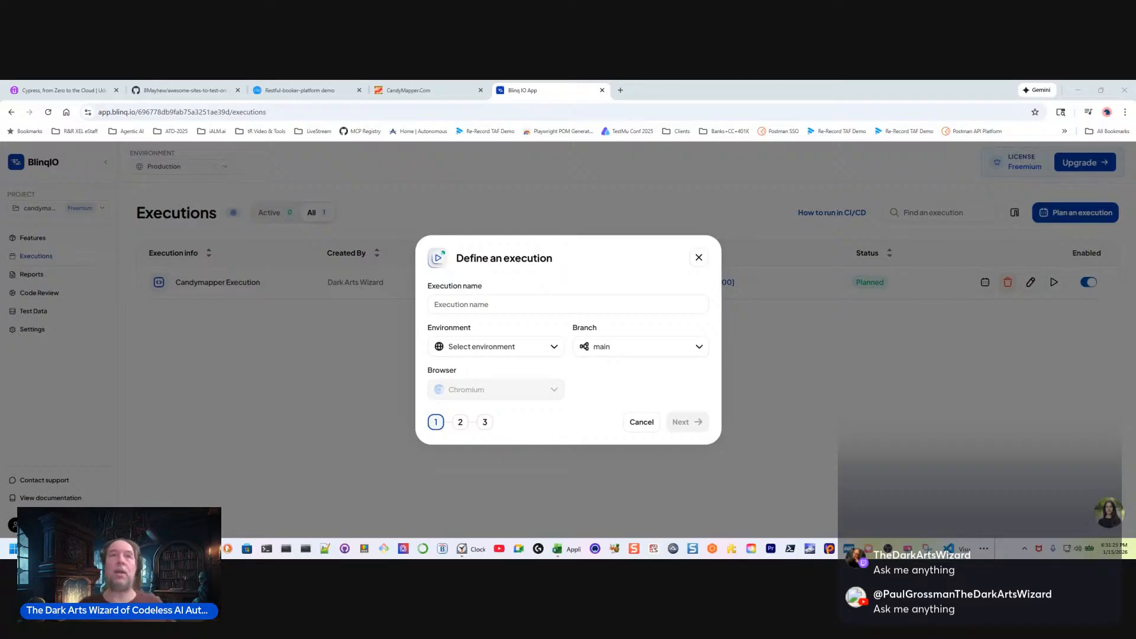
Step: Switch to the Shady Meadows B&B demo site, then to GitHub's awesome-sites-to-test-on page and look through its Web Testing list
{"action": "left_click", "coordinate": [302, 90]}
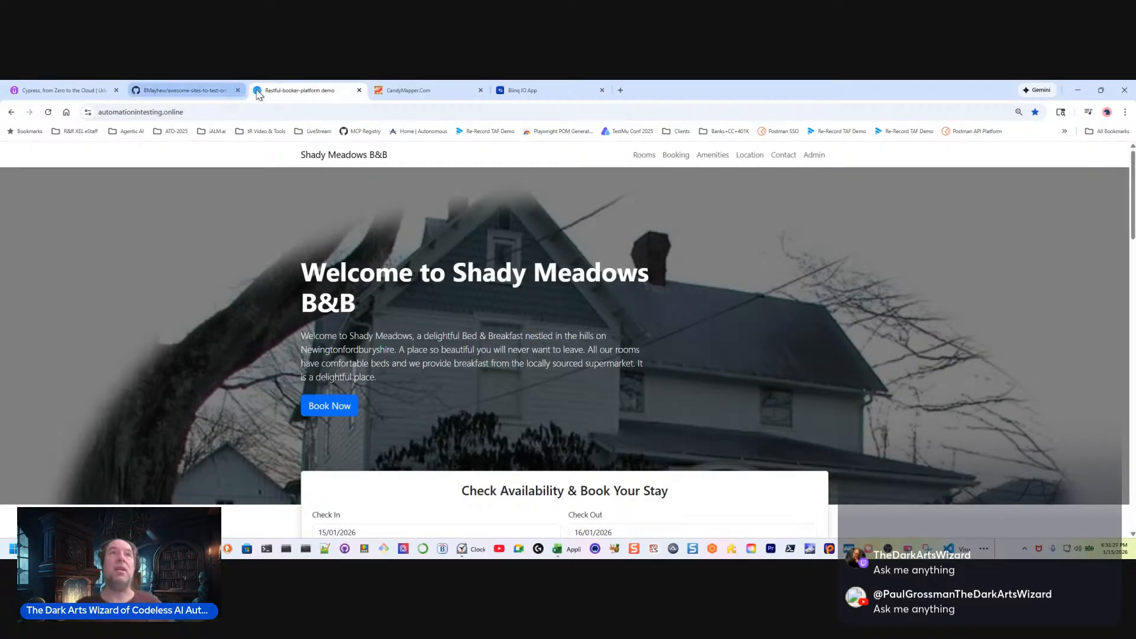
{"action": "left_click", "coordinate": [206, 91]}
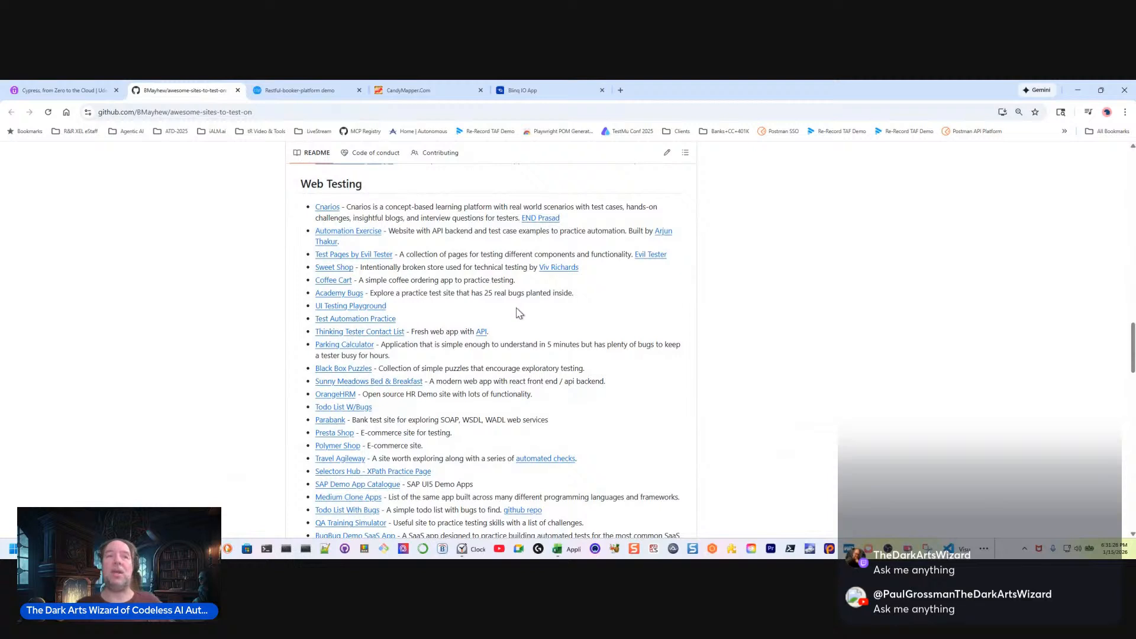
{"action": "scroll", "coordinate": [467, 520], "scroll_direction": "down", "scroll_amount": 1}
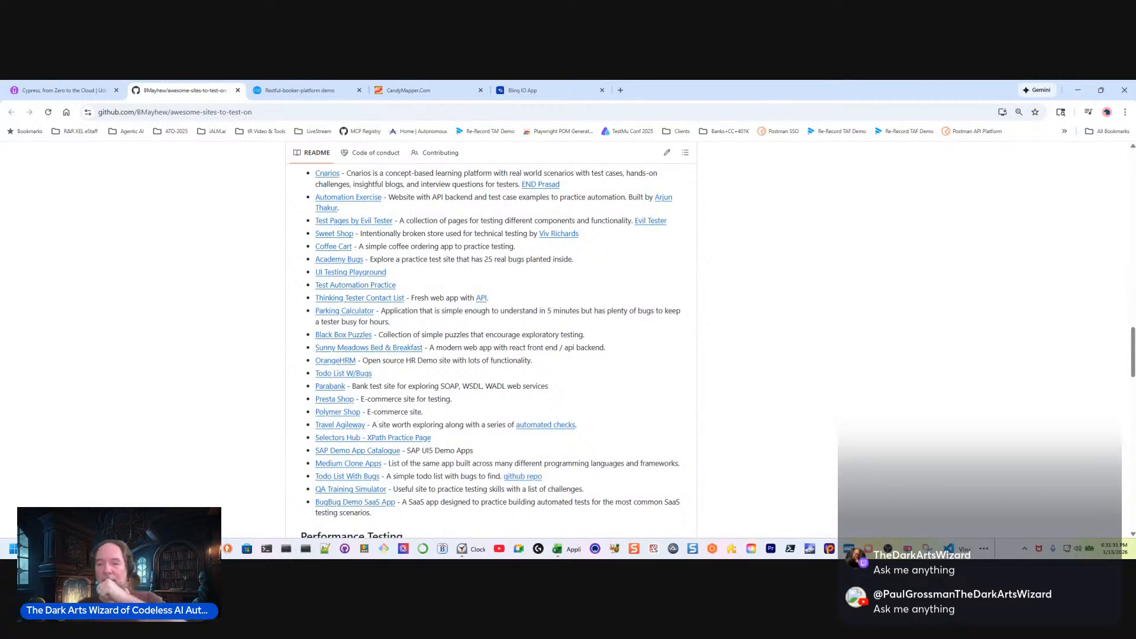